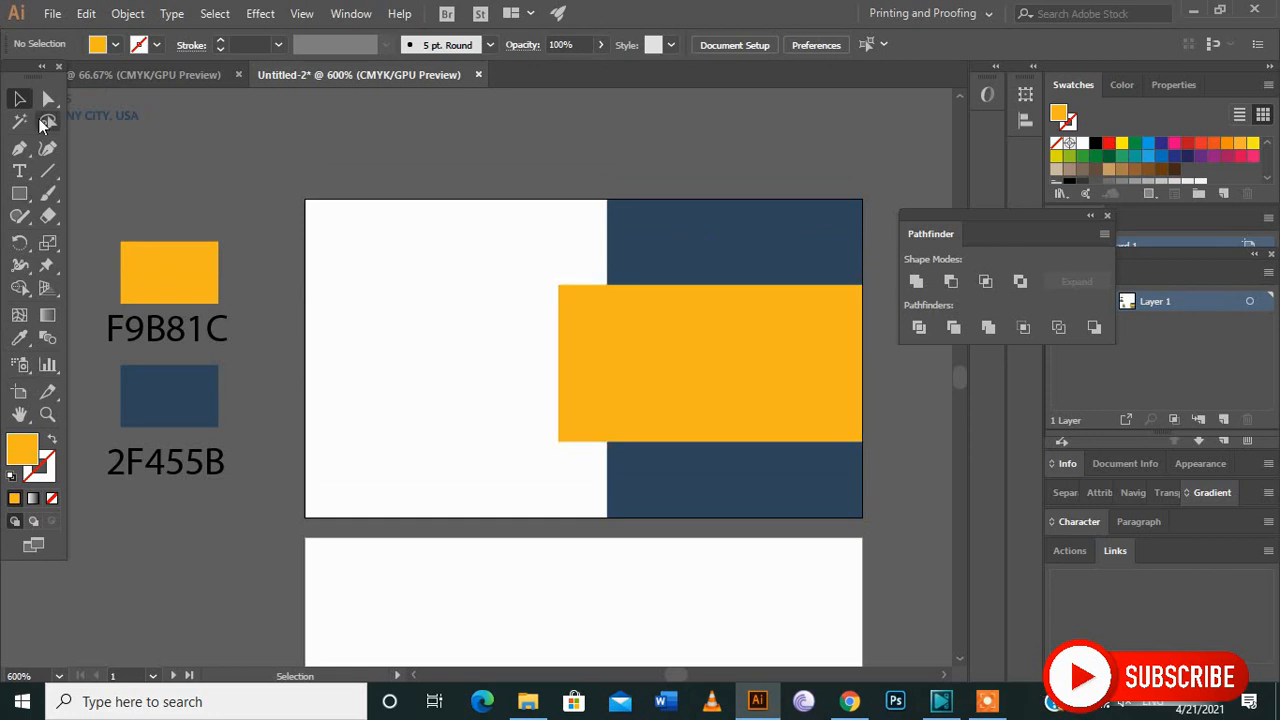
Draw a triangular fold with the Pen tool between the yellow band's upper-left corner and the navy panel's edge.
{"action": "left_click", "coordinate": [20, 151]}
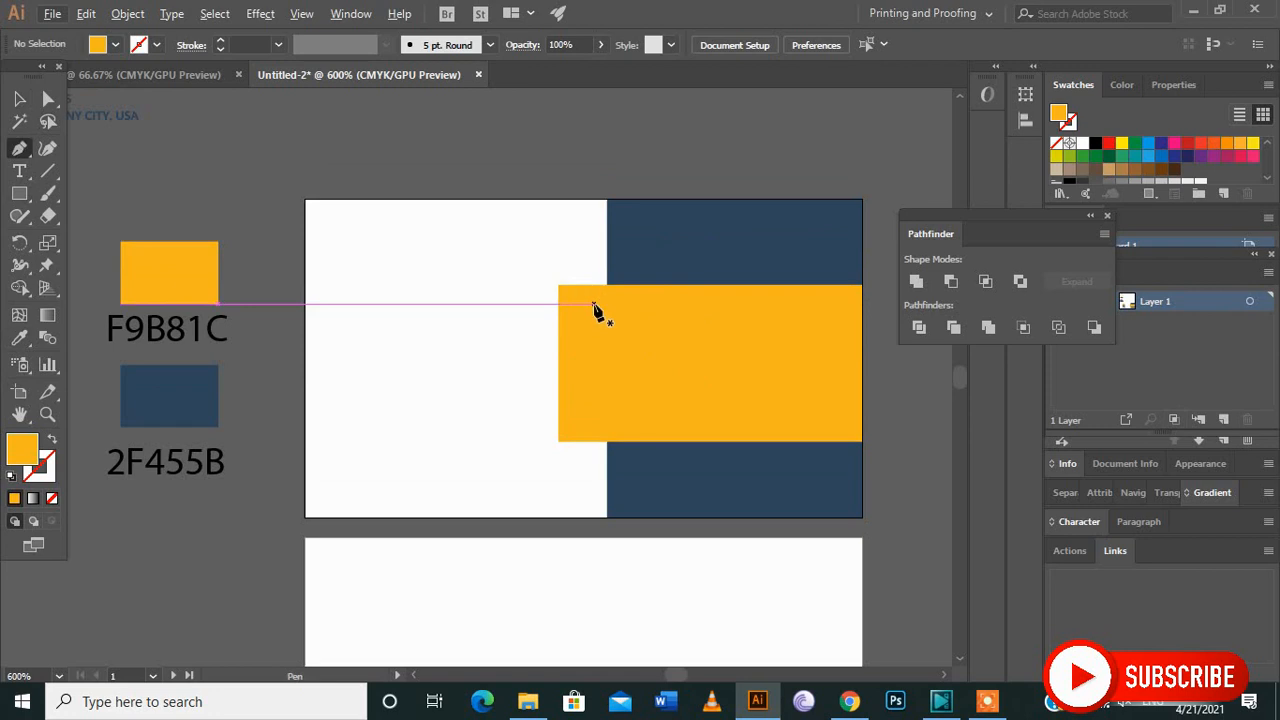
{"action": "scroll", "coordinate": [603, 296], "scroll_direction": "up", "scroll_amount": 2}
{"action": "scroll", "coordinate": [607, 284], "scroll_direction": "up", "scroll_amount": 3}
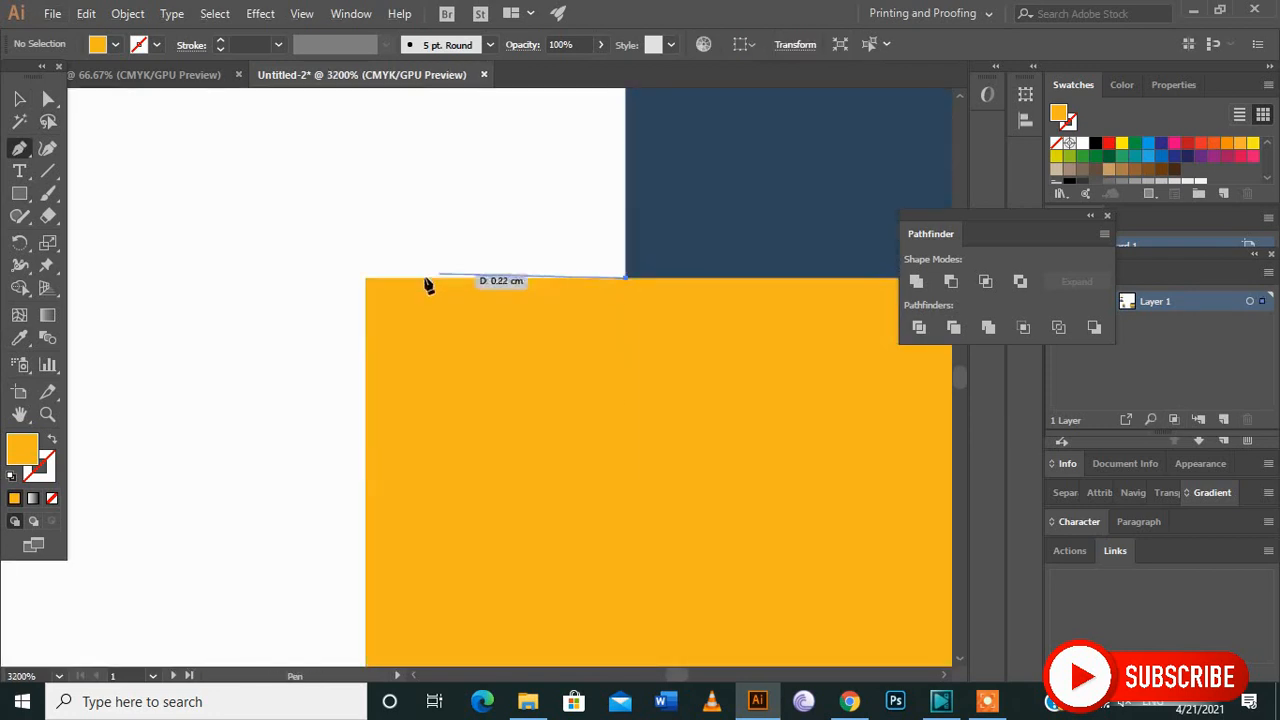
{"action": "left_click", "coordinate": [365, 279]}
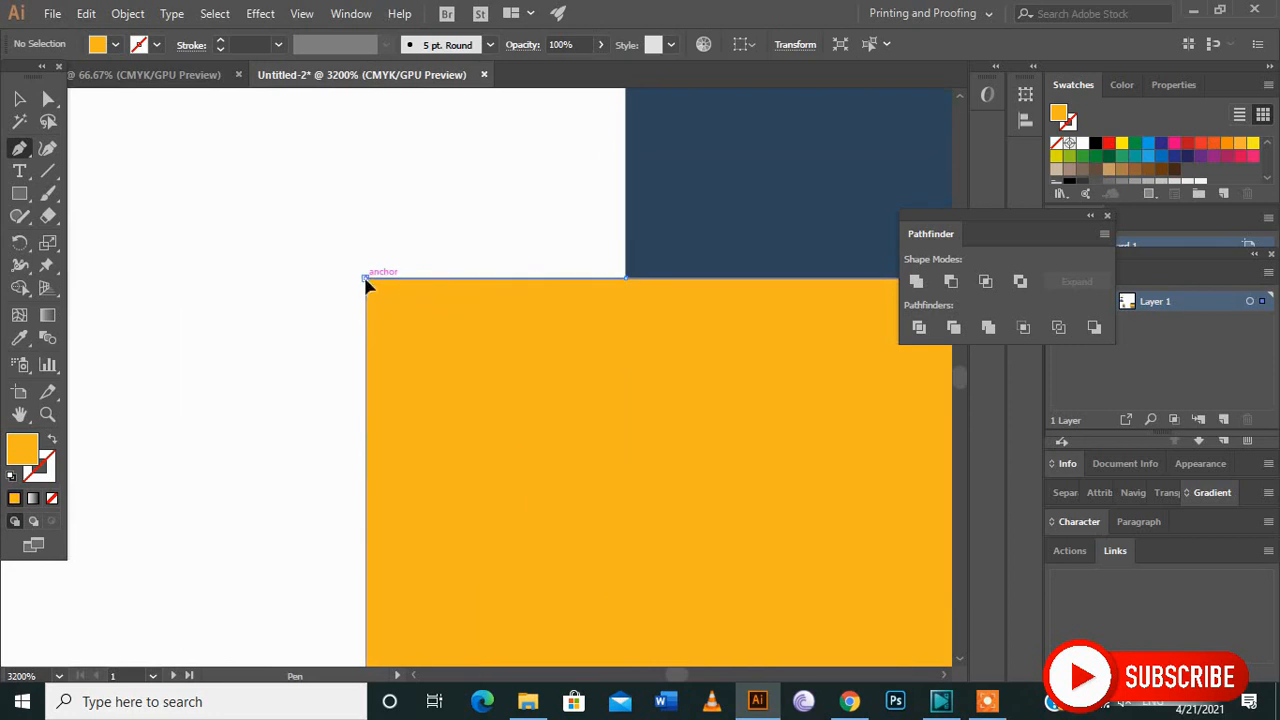
{"action": "left_click", "coordinate": [627, 133]}
{"action": "left_click", "coordinate": [627, 281]}
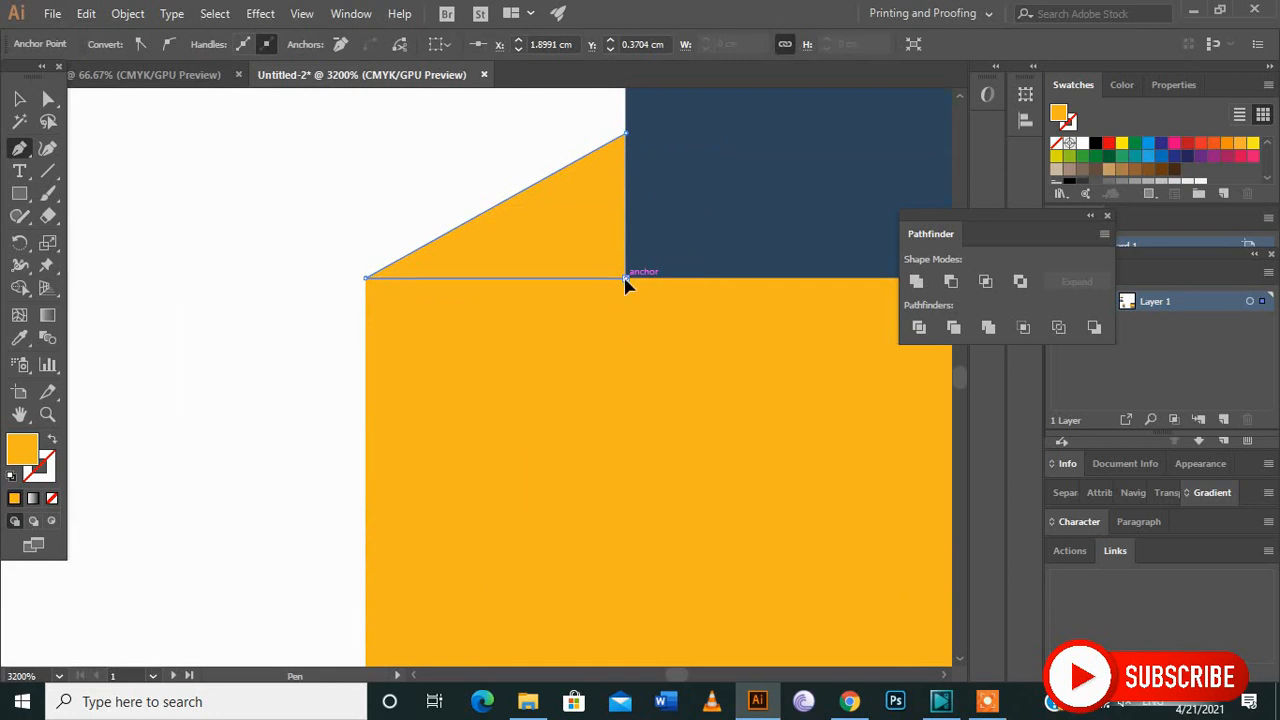
{"action": "left_click", "coordinate": [19, 98]}
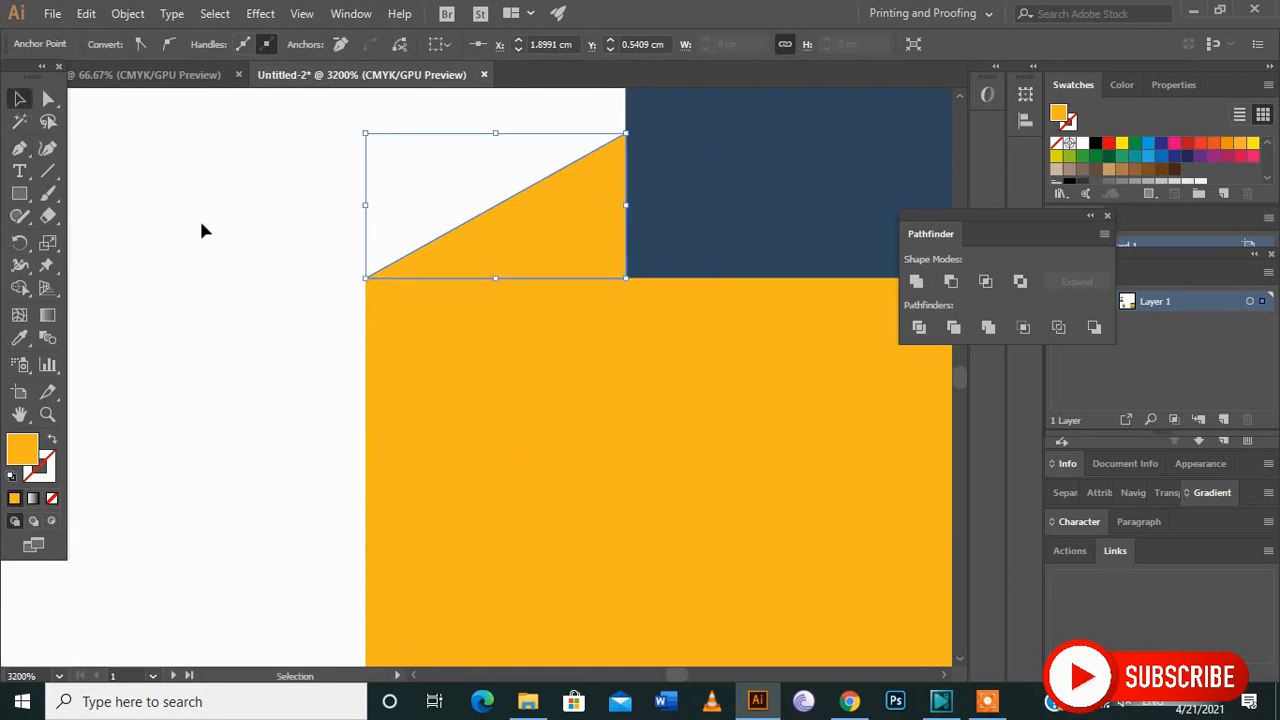
Fill the triangular fold with the darker yellow-brown A8770B.
{"action": "scroll", "coordinate": [211, 237], "scroll_direction": "down", "scroll_amount": 2}
{"action": "scroll", "coordinate": [214, 243], "scroll_direction": "down", "scroll_amount": 3}
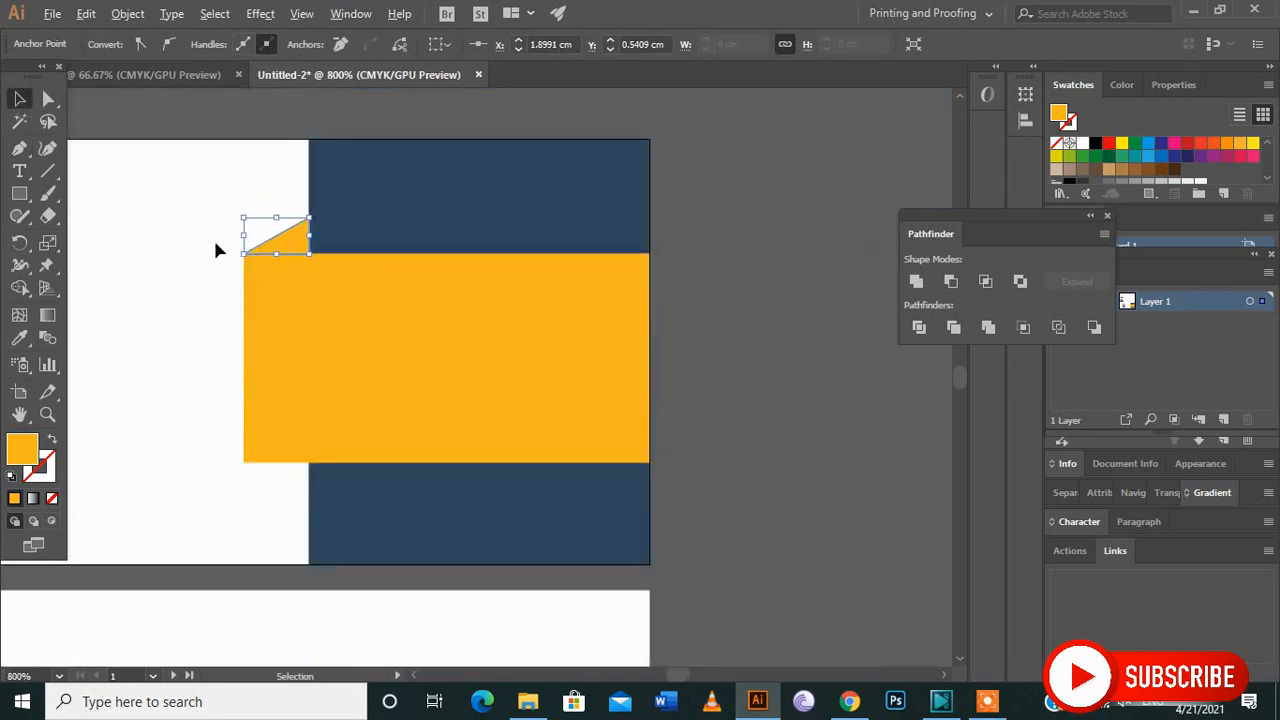
{"action": "left_click", "coordinate": [19, 414]}
{"action": "left_click_drag", "start_coordinate": [255, 344], "coordinate": [421, 327]}
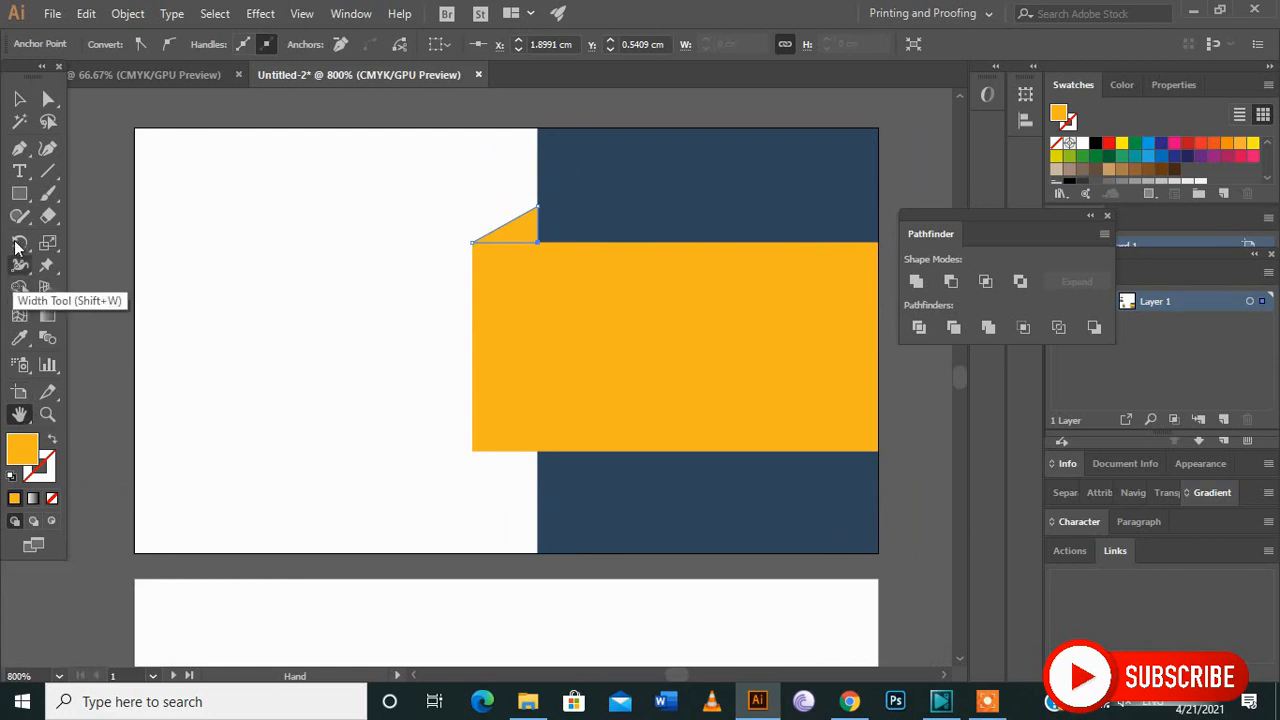
{"action": "left_click", "coordinate": [19, 98]}
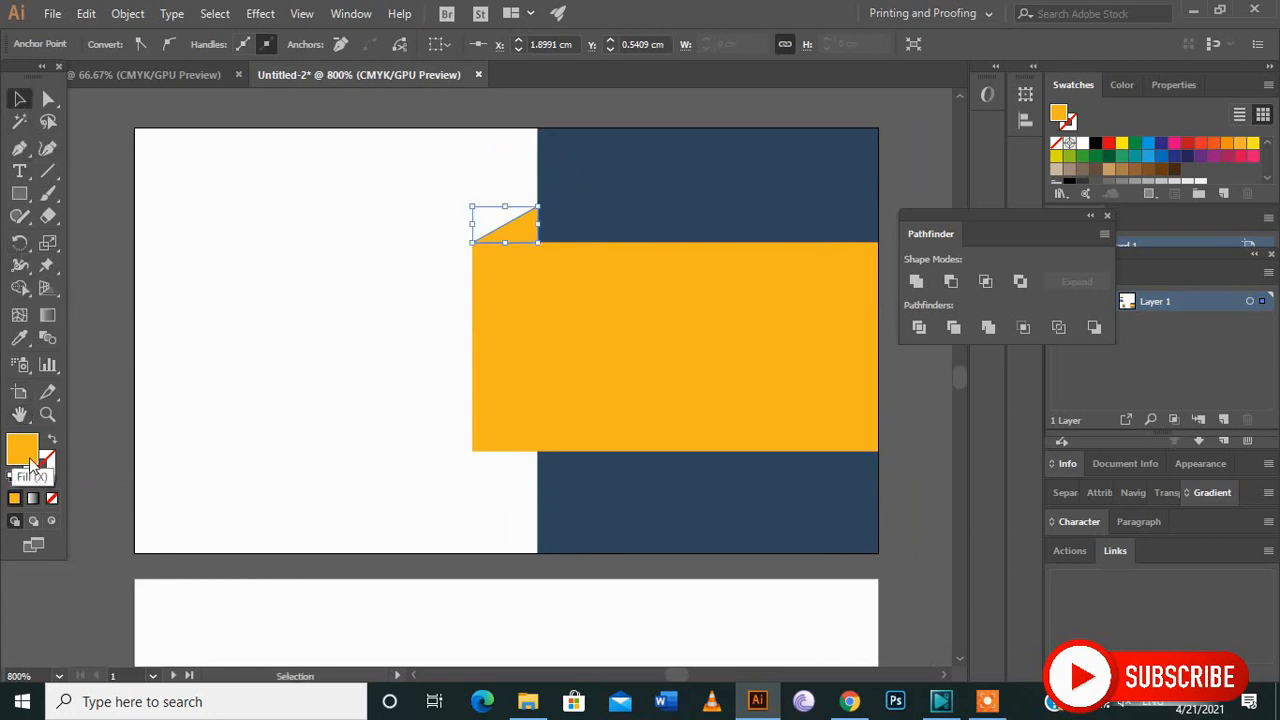
{"action": "left_click", "coordinate": [904, 209]}
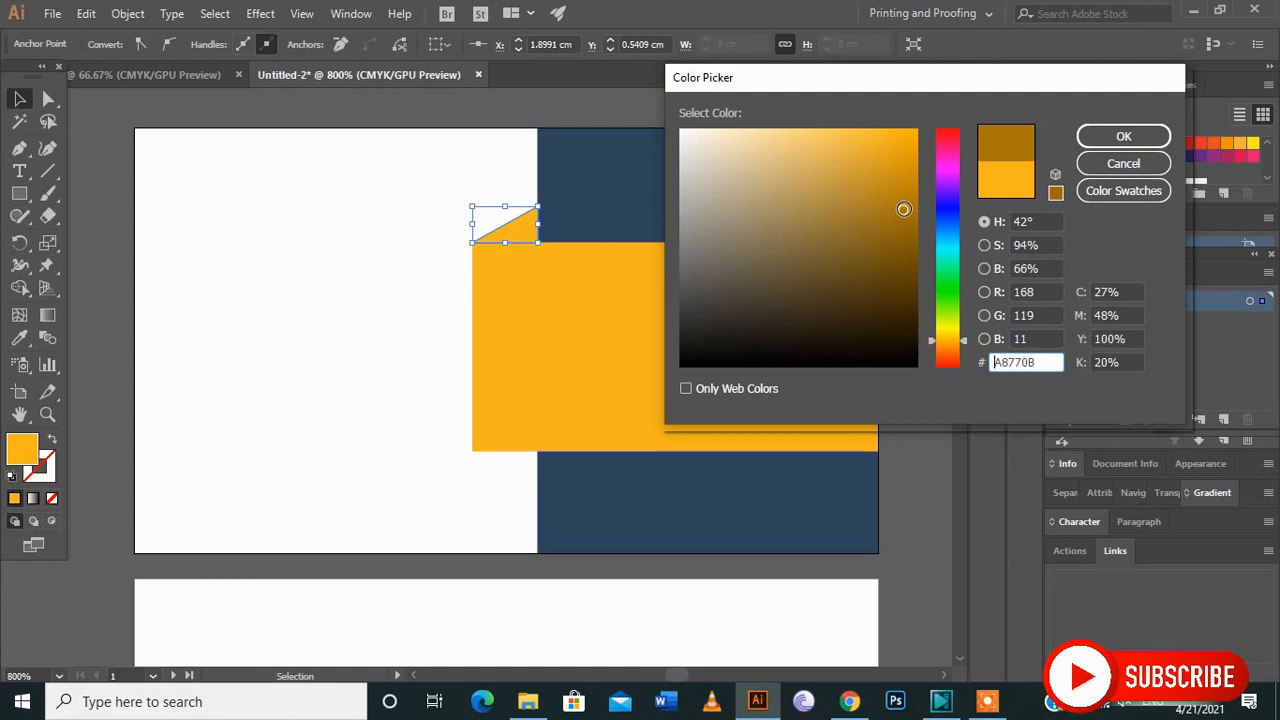
{"action": "left_click", "coordinate": [1121, 137]}
{"action": "left_click", "coordinate": [373, 265]}
Move the name and job title text group from the pasteboard onto the navy panel above the yellow band.
{"action": "scroll", "coordinate": [376, 275], "scroll_direction": "down", "scroll_amount": 2}
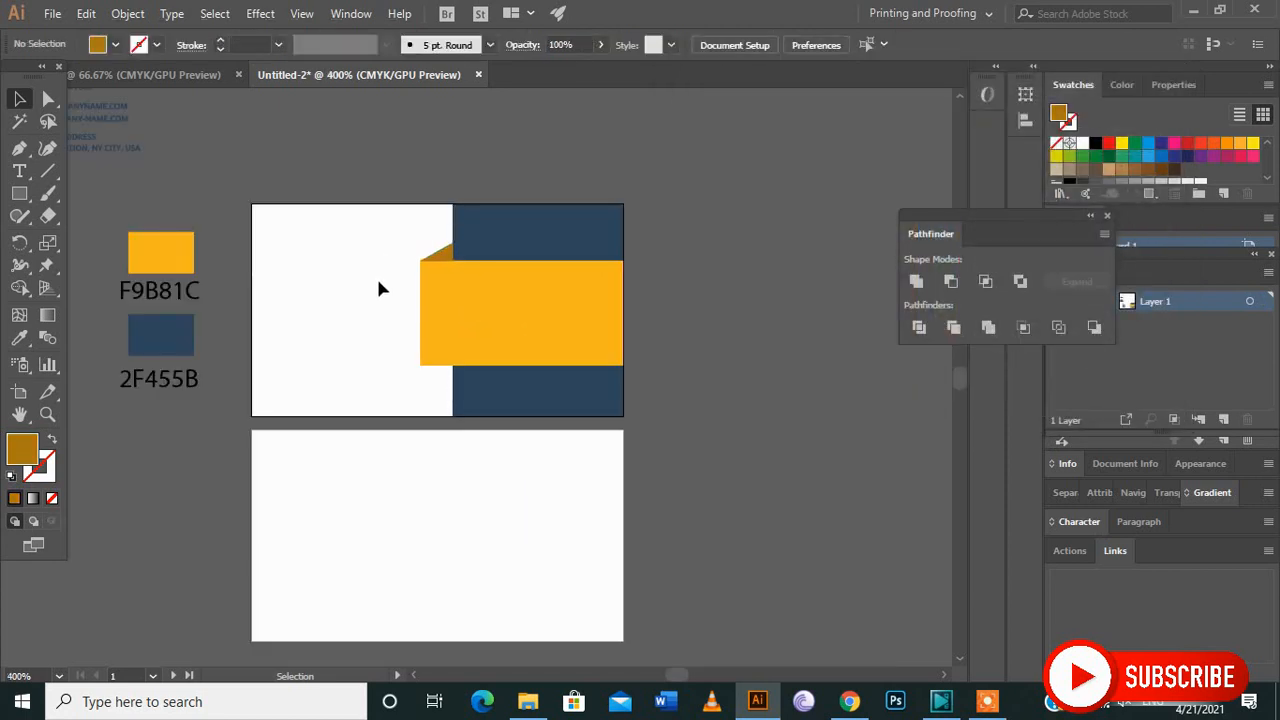
{"action": "scroll", "coordinate": [378, 289], "scroll_direction": "up", "scroll_amount": 3}
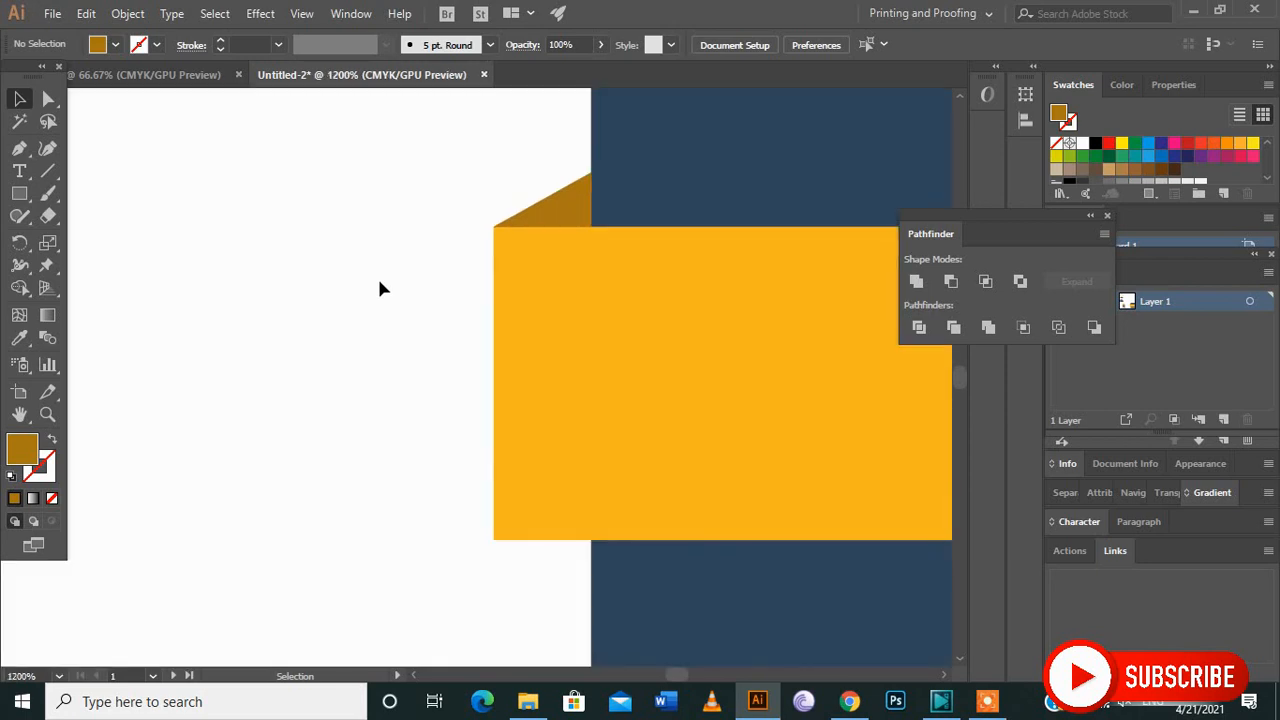
{"action": "scroll", "coordinate": [379, 289], "scroll_direction": "down", "scroll_amount": 1}
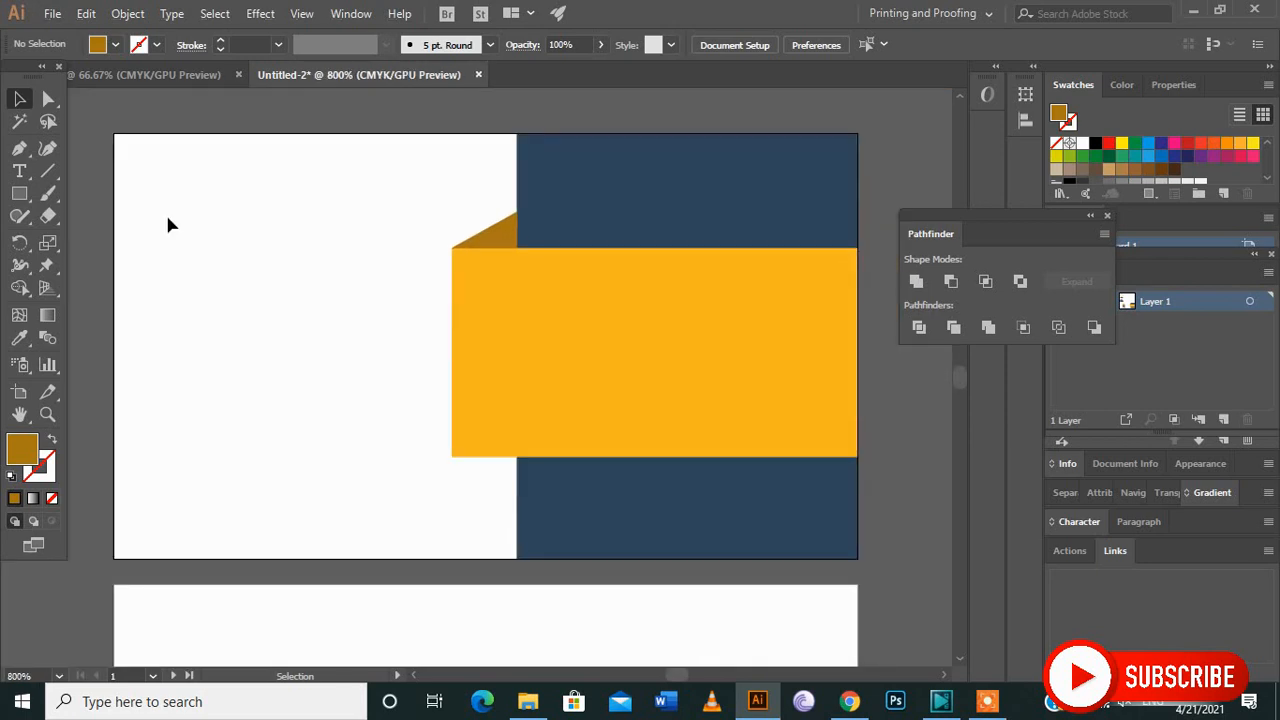
{"action": "left_click", "coordinate": [18, 172]}
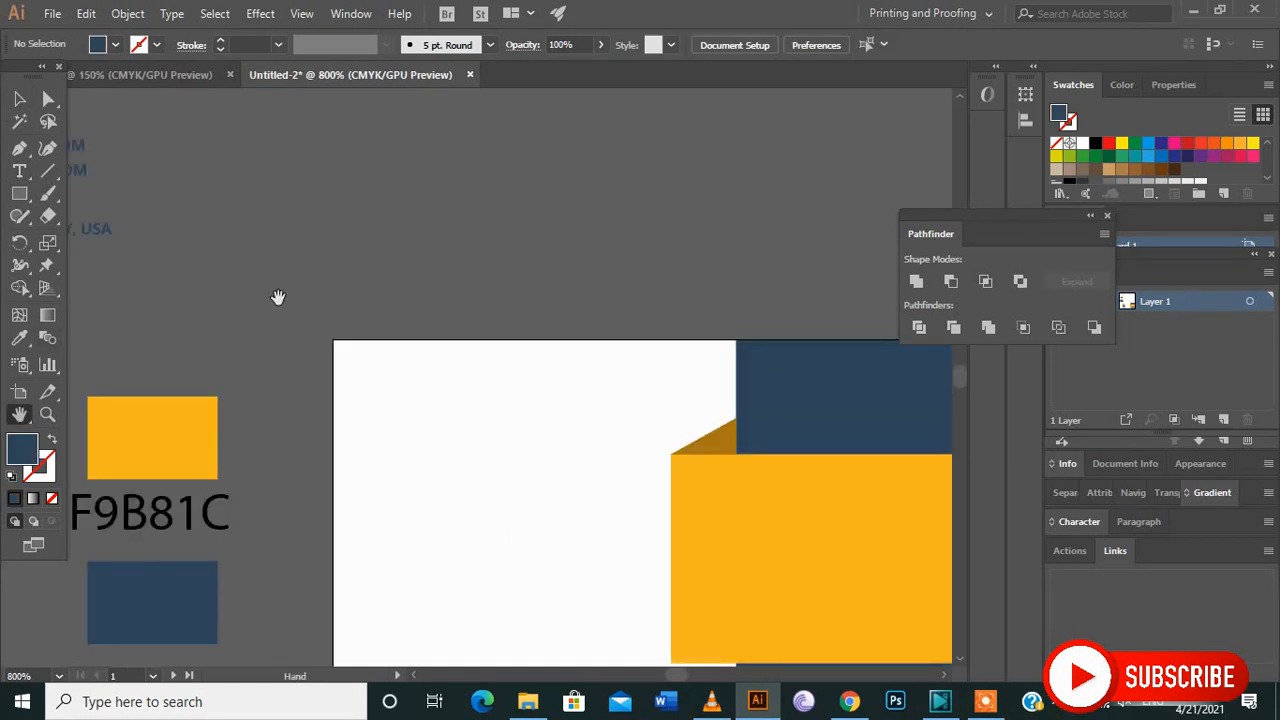
{"action": "left_click_drag", "start_coordinate": [278, 297], "coordinate": [469, 480]}
{"action": "left_click", "coordinate": [19, 98]}
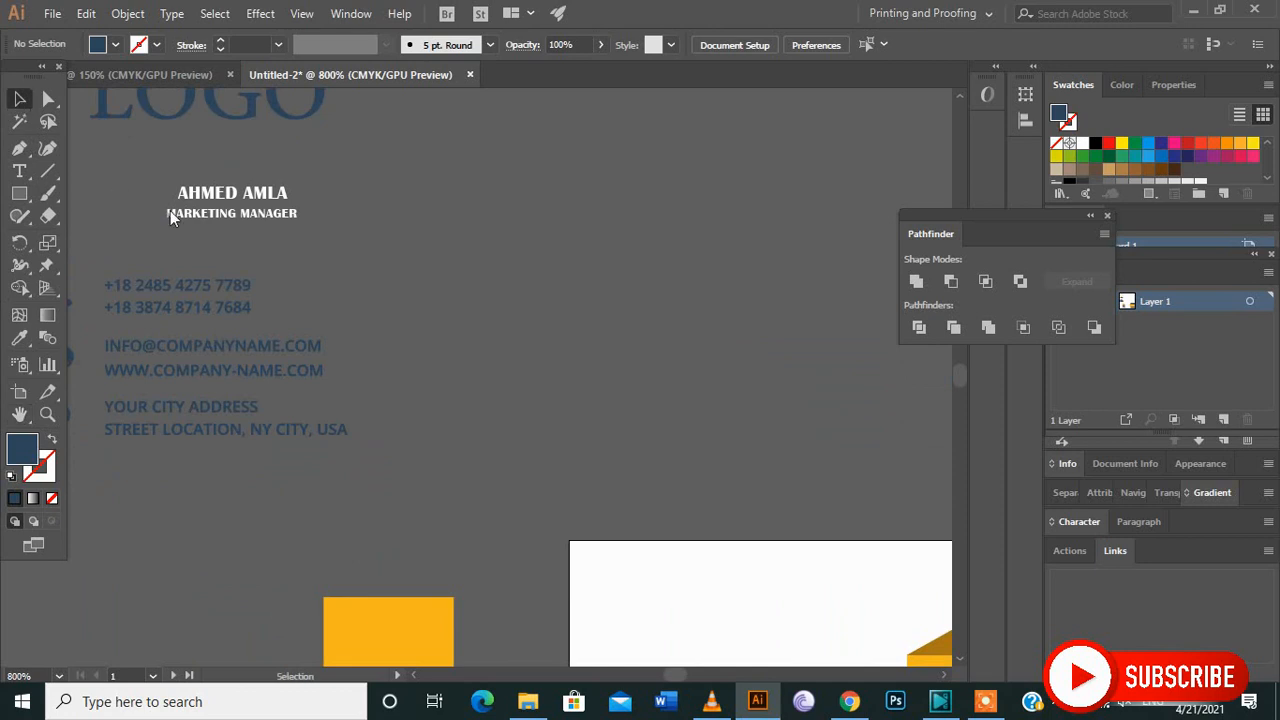
{"action": "left_click", "coordinate": [216, 205]}
{"action": "left_click_drag", "start_coordinate": [216, 205], "coordinate": [790, 578]}
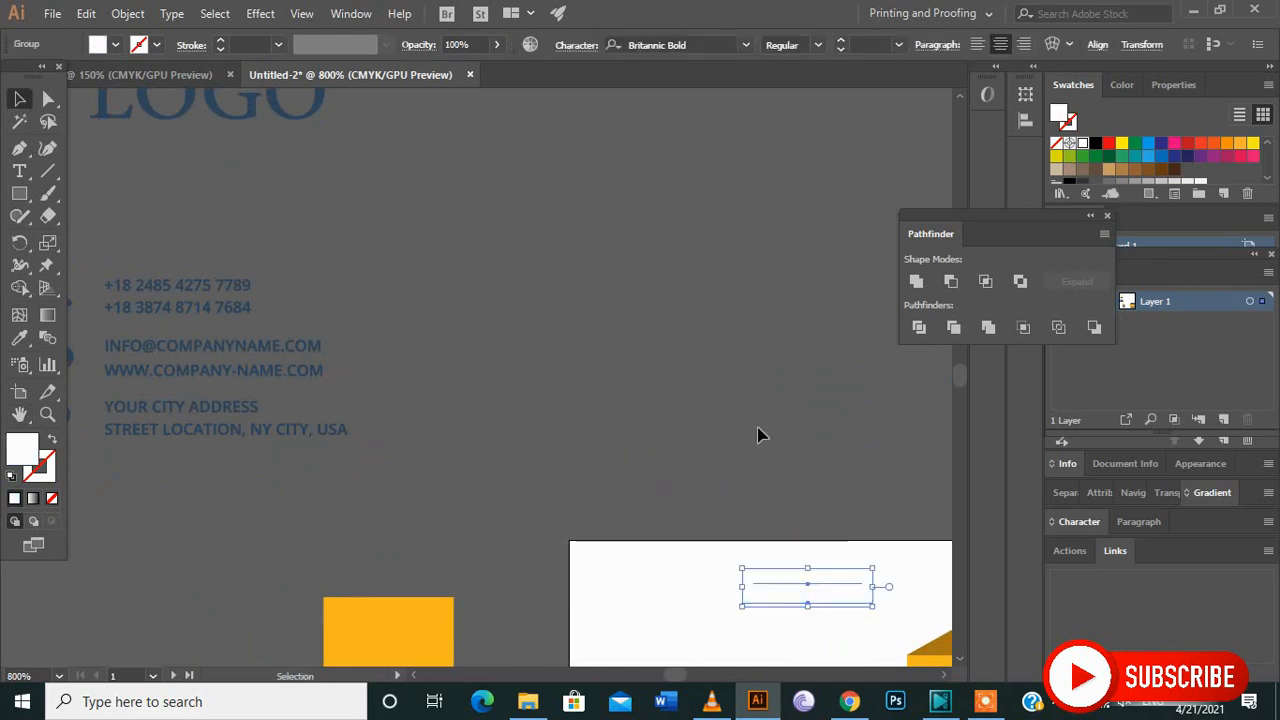
{"action": "scroll", "coordinate": [731, 388], "scroll_direction": "down", "scroll_amount": 2}
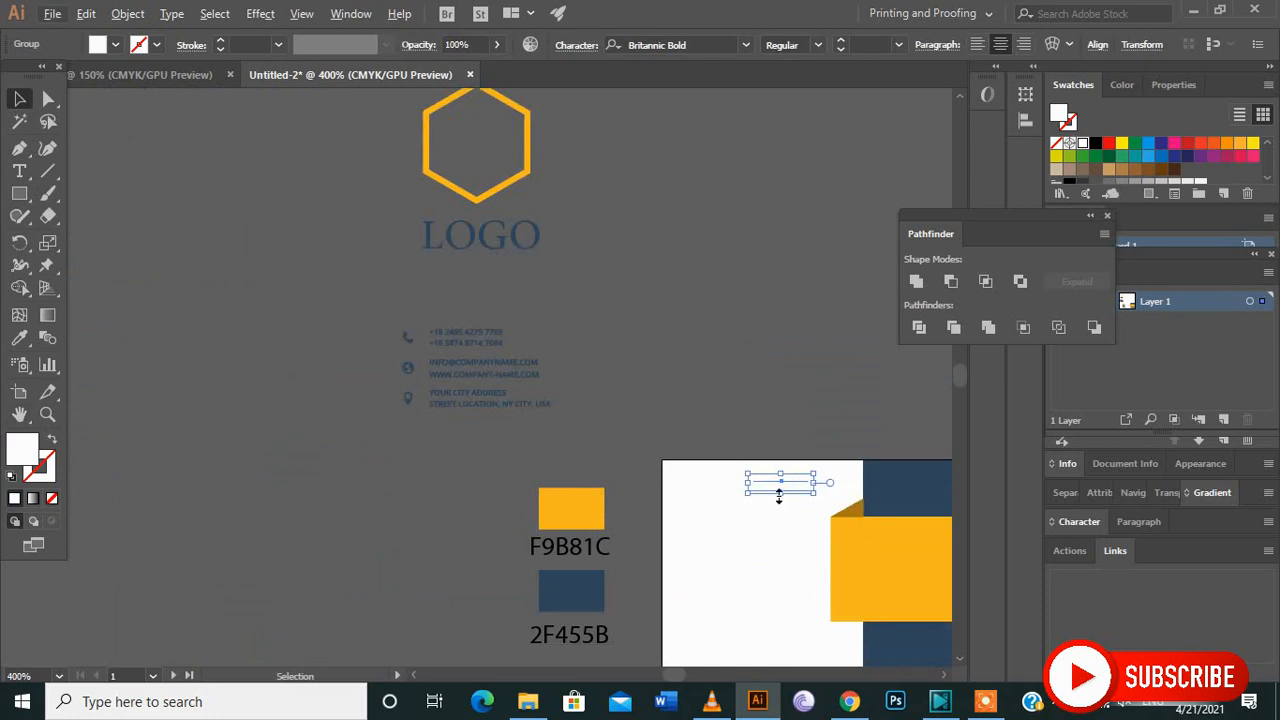
{"action": "left_click_drag", "start_coordinate": [782, 481], "coordinate": [910, 510]}
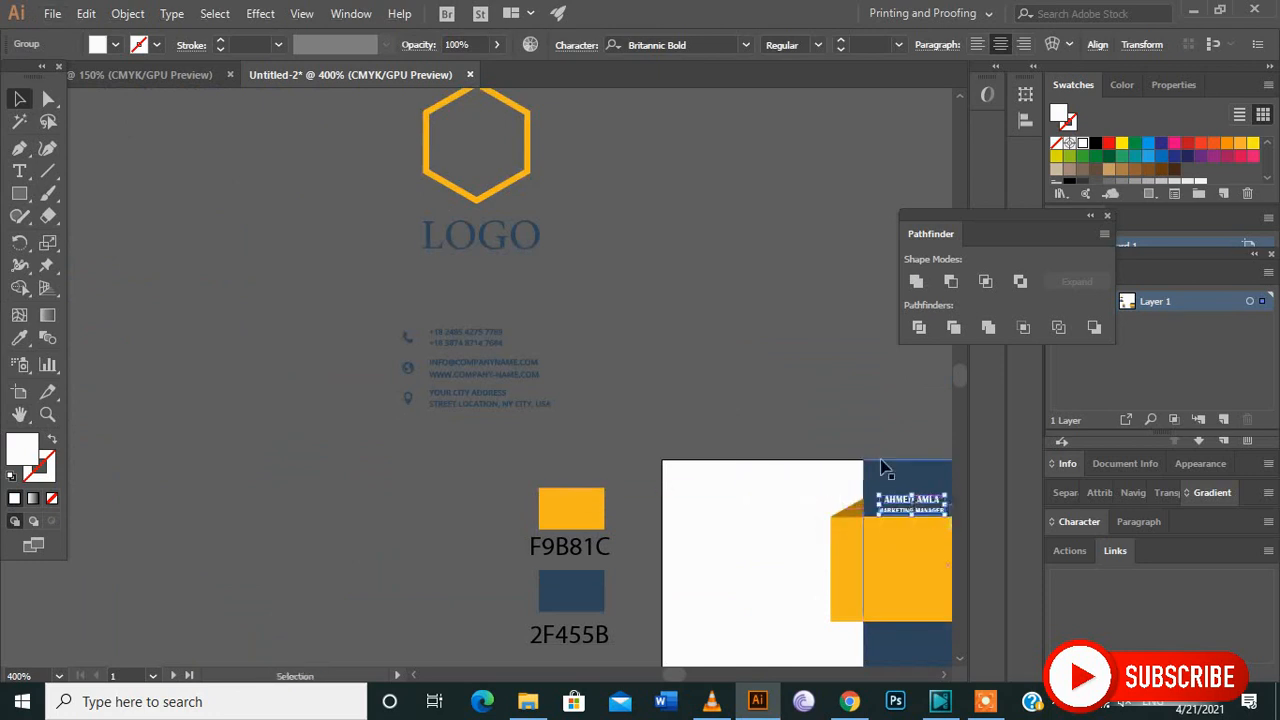
Enlarge the name and job title text group and centre it on the navy area above the yellow band.
{"action": "scroll", "coordinate": [864, 450], "scroll_direction": "down", "scroll_amount": 2}
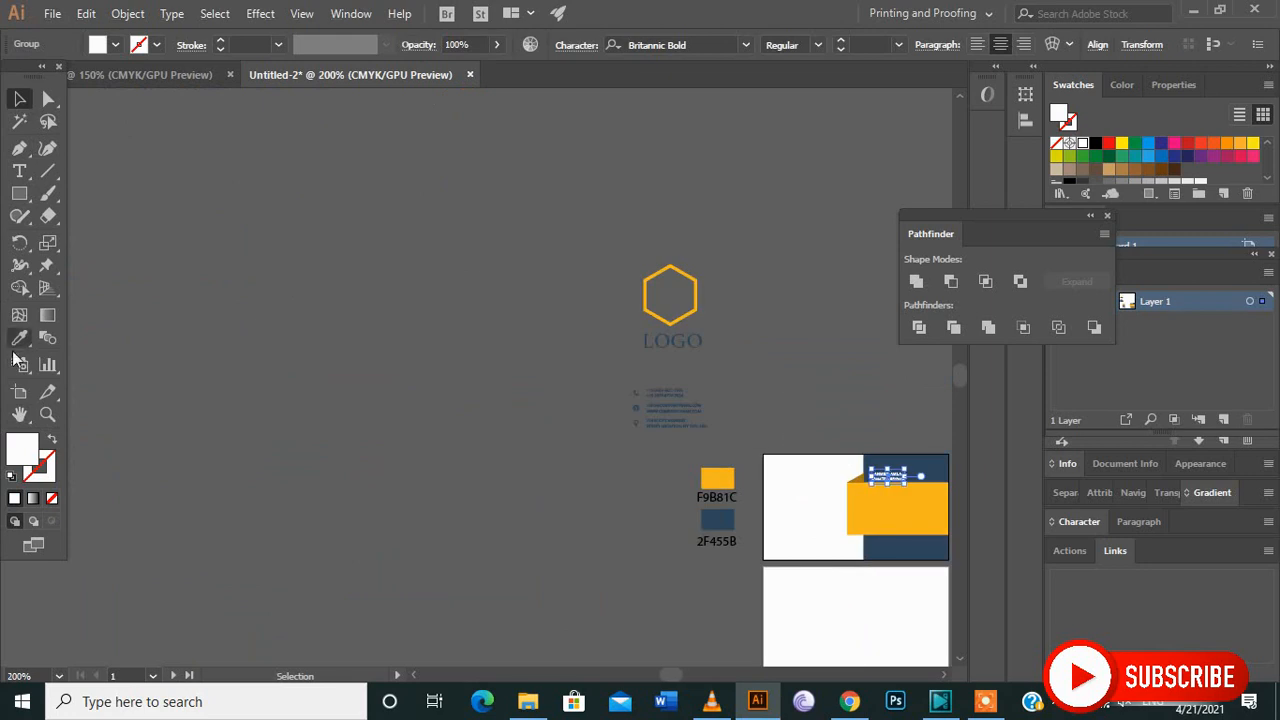
{"action": "left_click", "coordinate": [19, 414]}
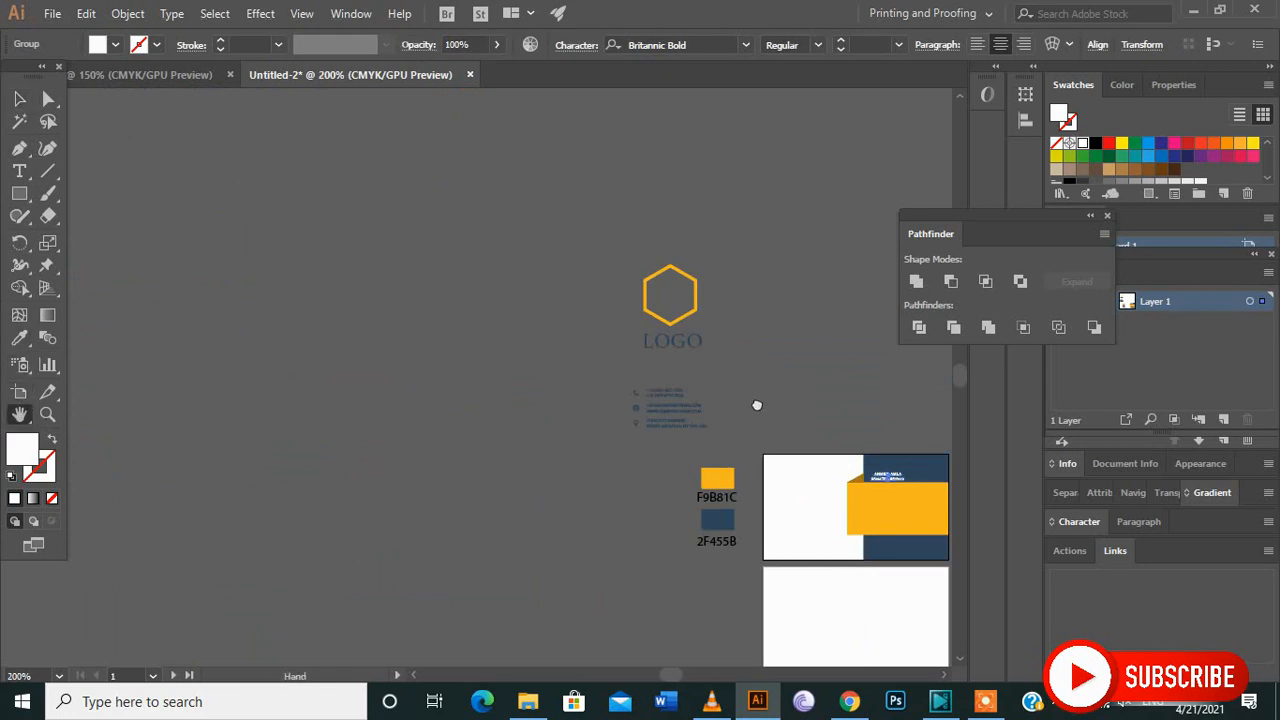
{"action": "left_click_drag", "start_coordinate": [775, 427], "coordinate": [457, 280]}
{"action": "left_click_drag", "start_coordinate": [549, 325], "coordinate": [553, 357]}
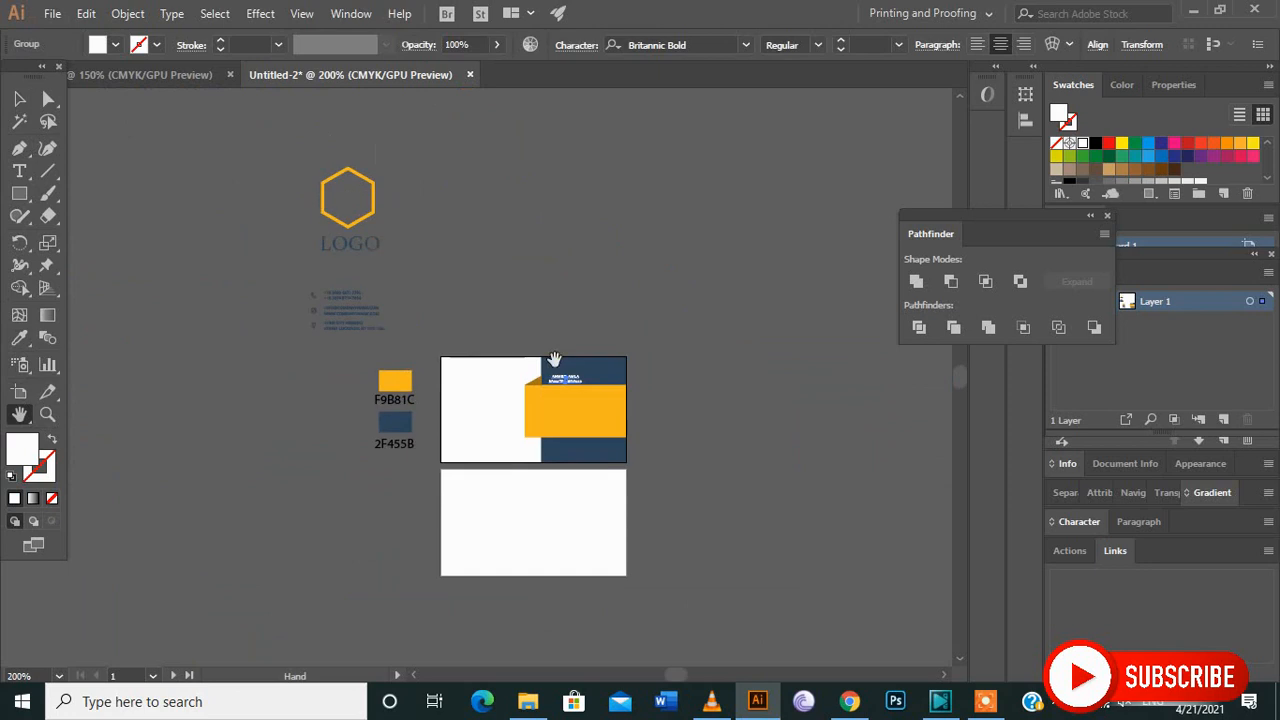
{"action": "left_click", "coordinate": [19, 101]}
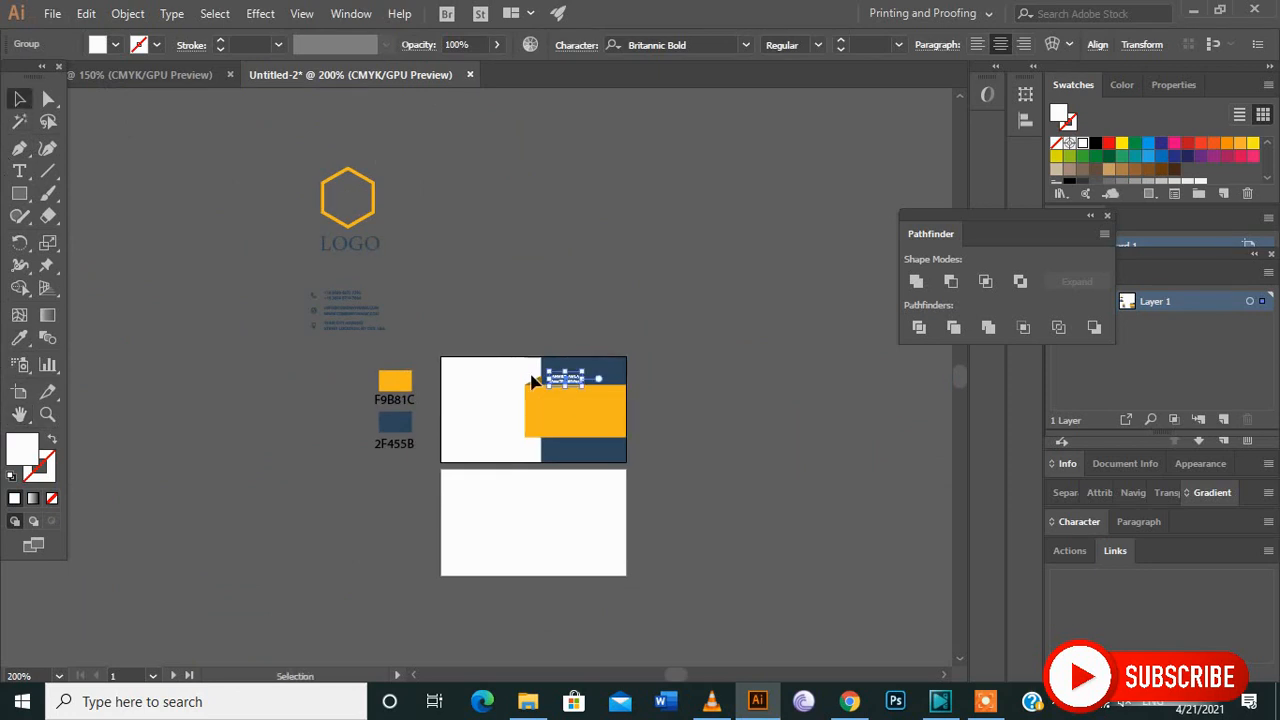
{"action": "scroll", "coordinate": [505, 446], "scroll_direction": "up", "scroll_amount": 2}
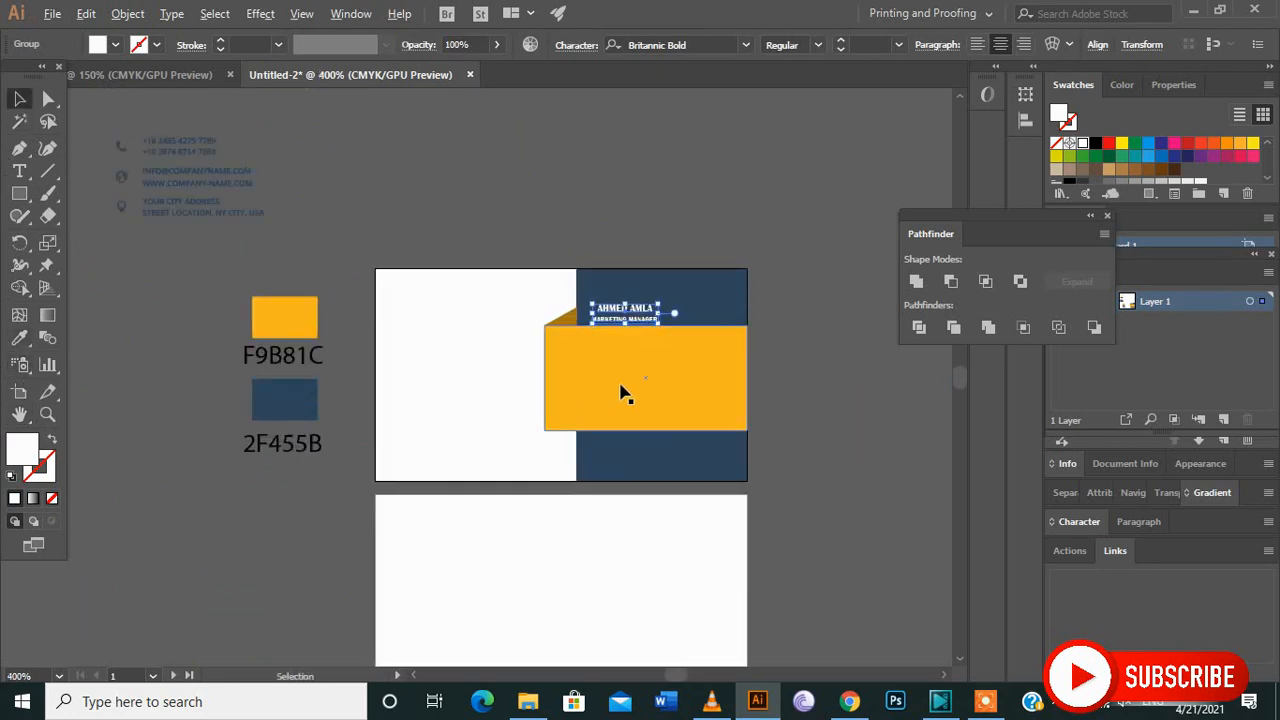
{"action": "scroll", "coordinate": [614, 389], "scroll_direction": "up", "scroll_amount": 3}
{"action": "scroll", "coordinate": [671, 411], "scroll_direction": "down", "scroll_amount": 1}
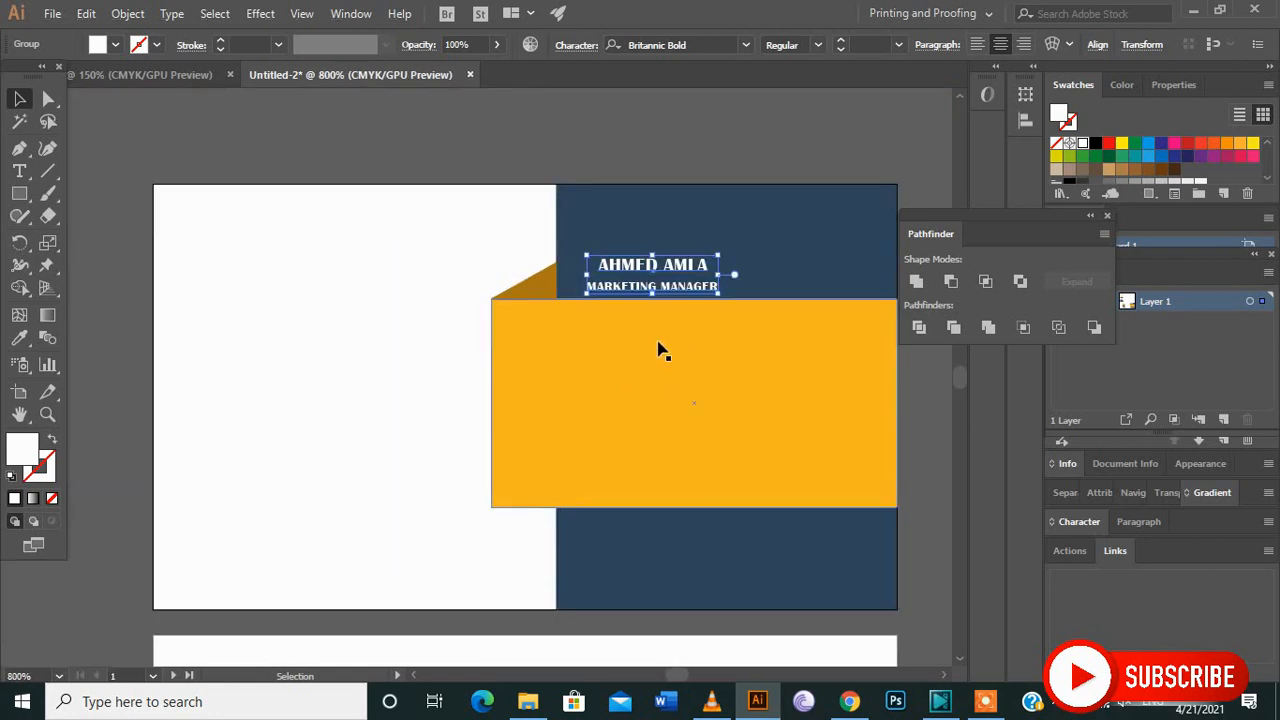
{"action": "left_click_drag", "start_coordinate": [655, 279], "coordinate": [737, 253]}
{"action": "left_click_drag", "start_coordinate": [810, 270], "coordinate": [840, 284]}
{"action": "left_click", "coordinate": [655, 169]}
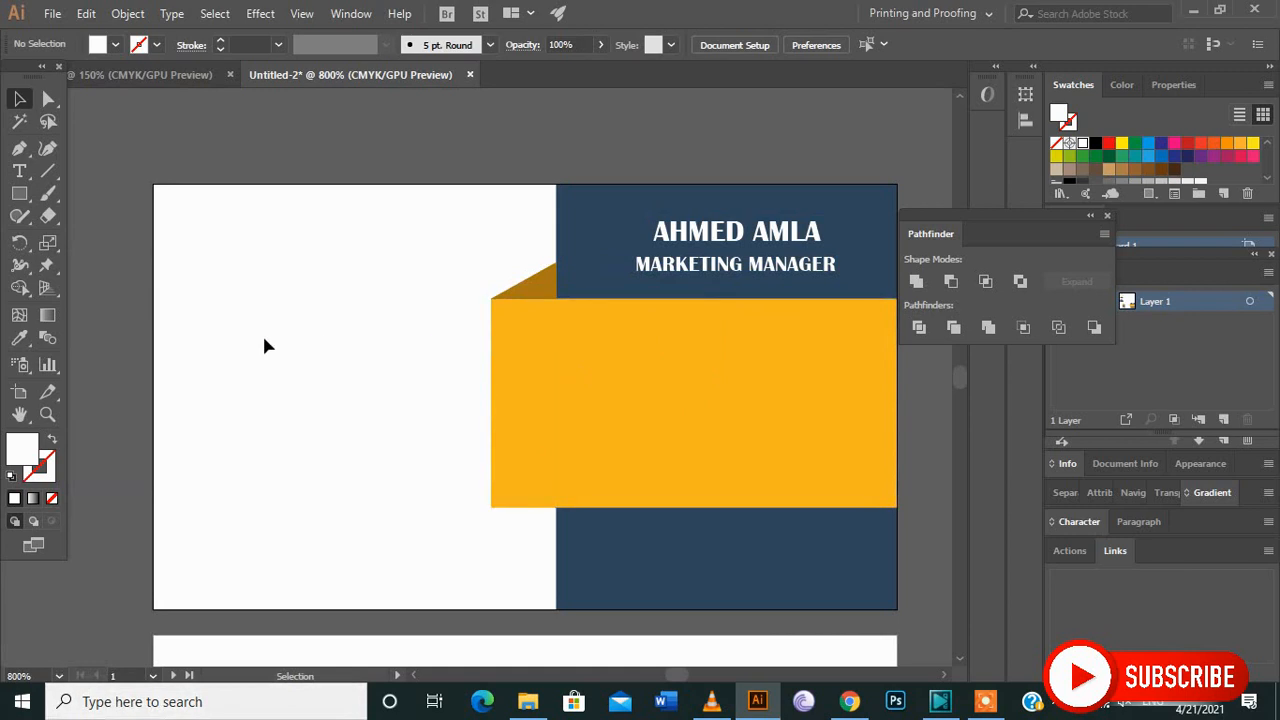
Move the hexagon logo group from the pasteboard onto the white area of the front card.
{"action": "scroll", "coordinate": [262, 338], "scroll_direction": "down", "scroll_amount": 1}
{"action": "scroll", "coordinate": [260, 337], "scroll_direction": "down", "scroll_amount": 1}
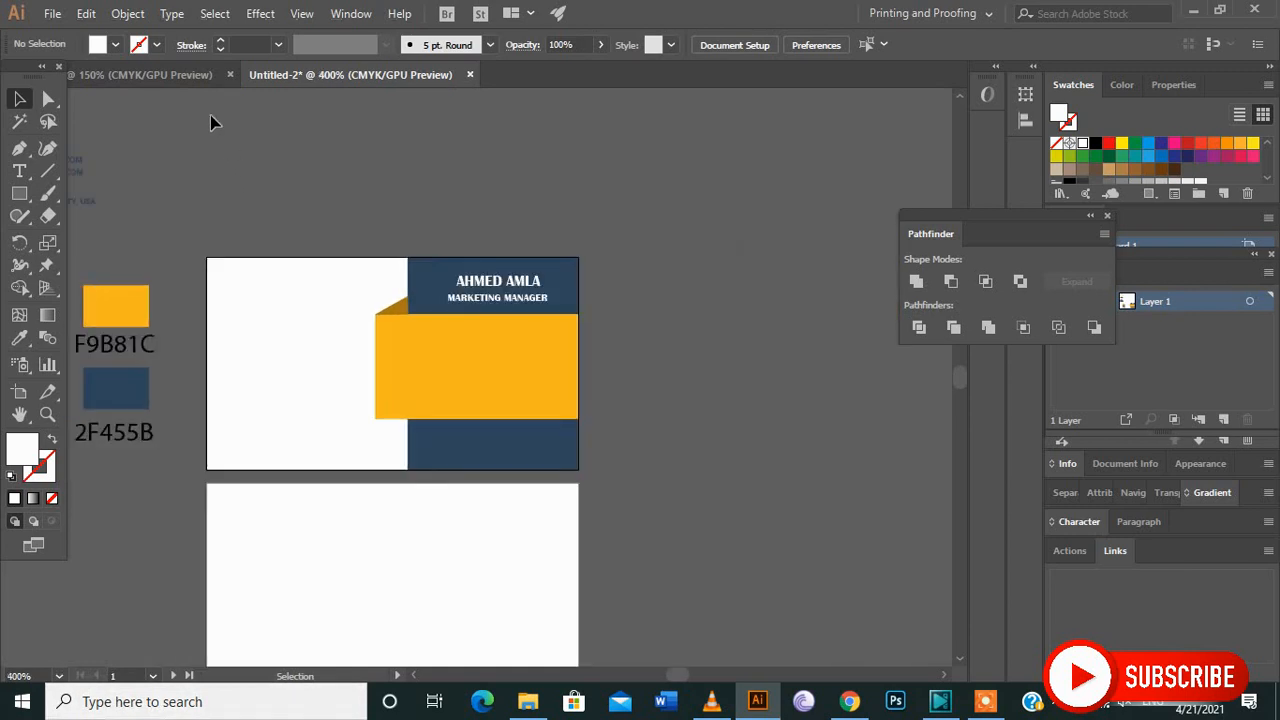
{"action": "key", "text": "space"}
{"action": "left_click_drag", "start_coordinate": [265, 155], "coordinate": [434, 199]}
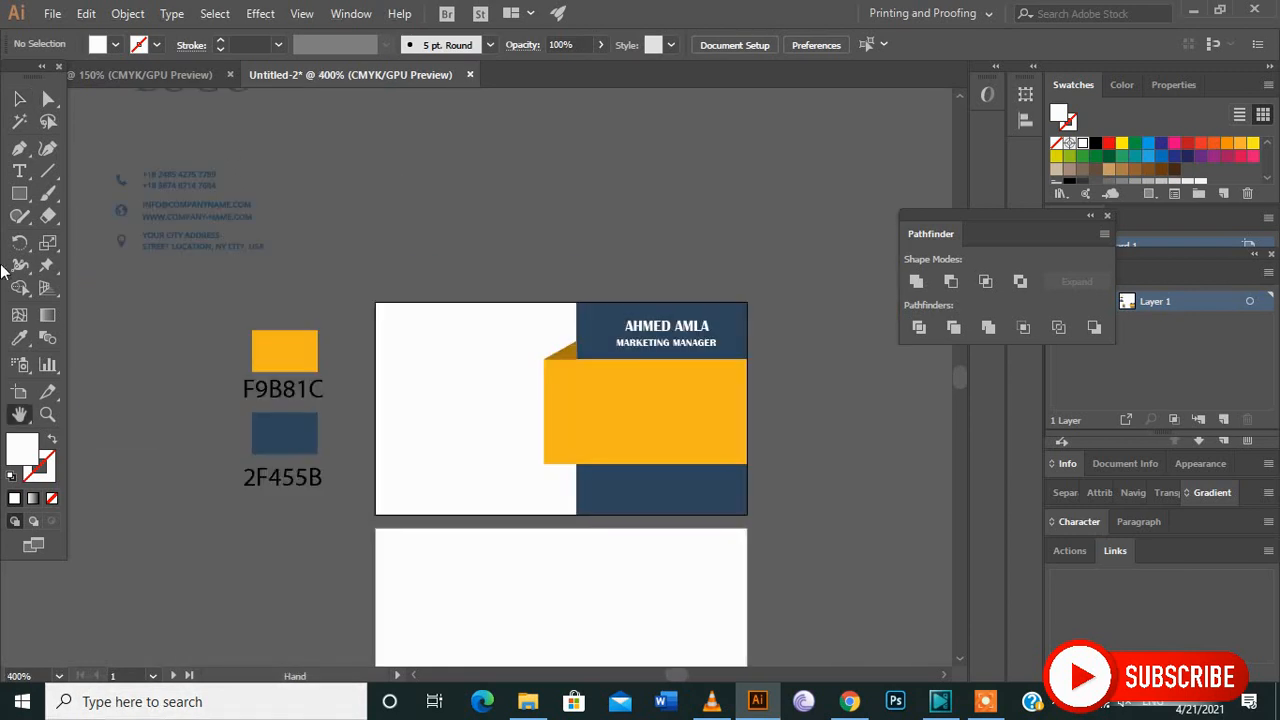
{"action": "left_click", "coordinate": [20, 393]}
{"action": "left_click", "coordinate": [20, 413]}
{"action": "left_click_drag", "start_coordinate": [184, 209], "coordinate": [276, 384]}
{"action": "key", "text": "v"}
{"action": "left_click", "coordinate": [254, 207]}
{"action": "scroll", "coordinate": [273, 158], "scroll_direction": "down", "scroll_amount": 1}
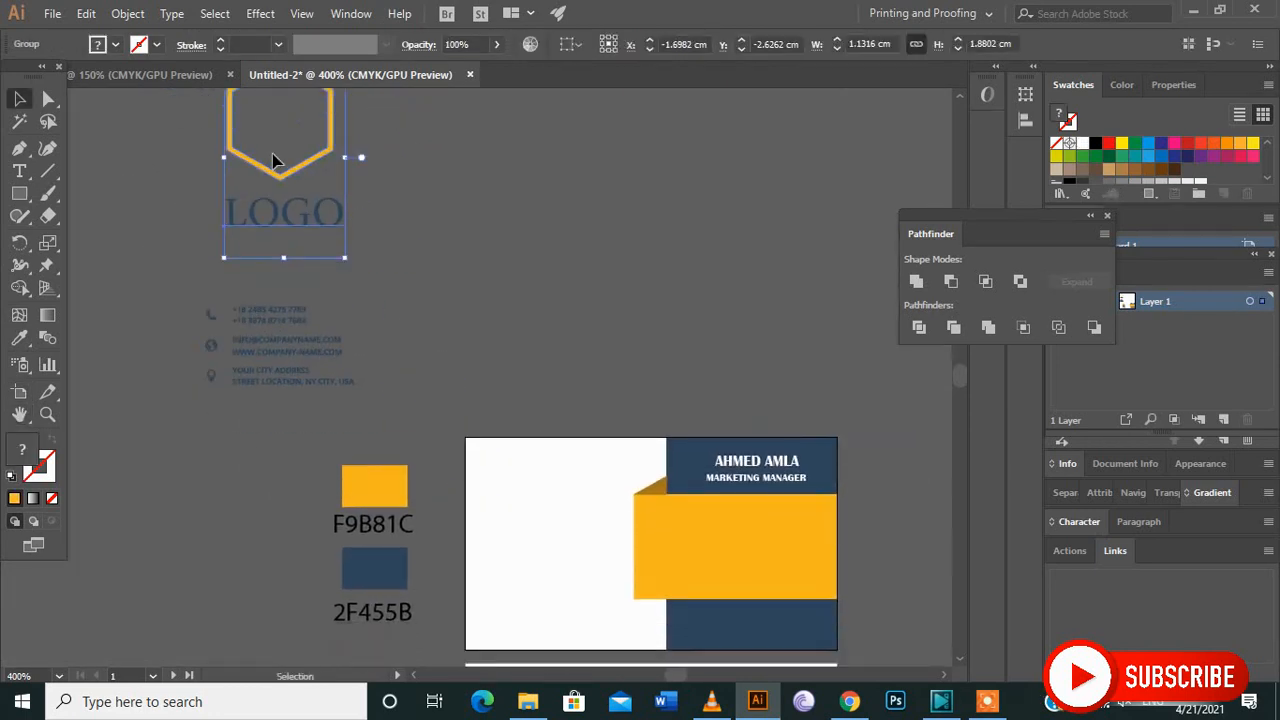
{"action": "left_click_drag", "start_coordinate": [285, 172], "coordinate": [561, 351]}
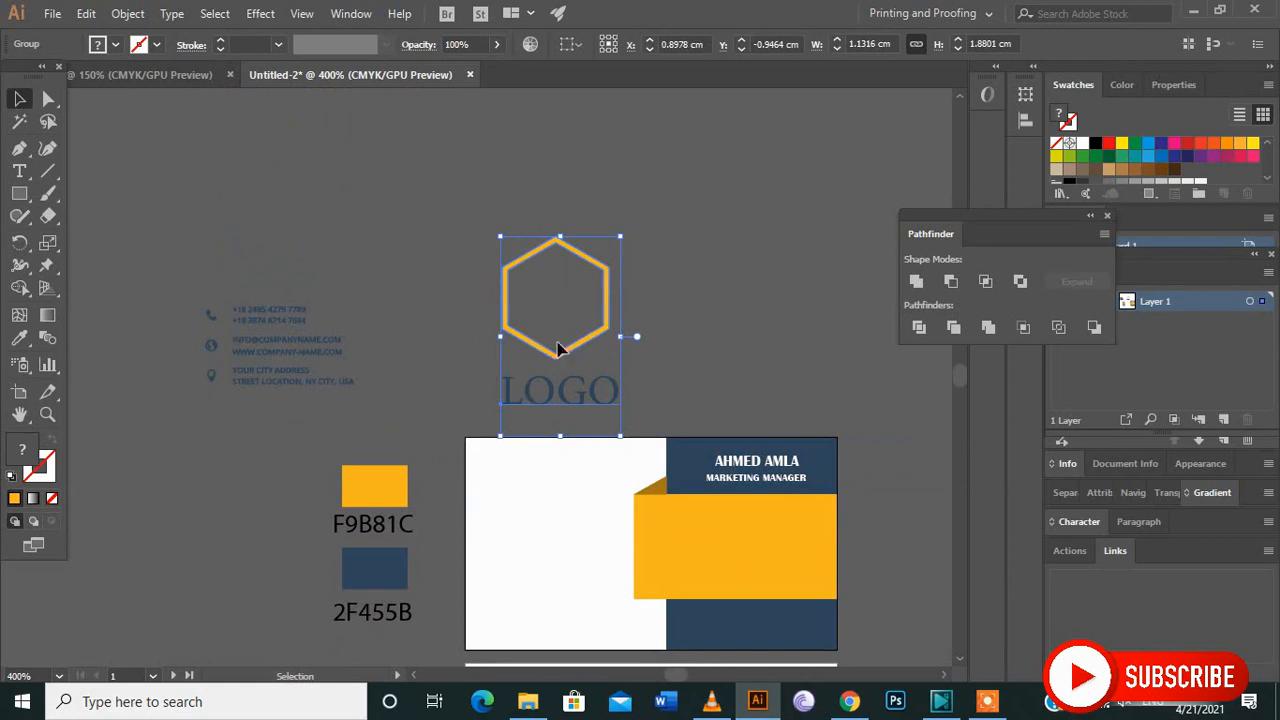
{"action": "scroll", "coordinate": [545, 340], "scroll_direction": "down", "scroll_amount": 1}
{"action": "left_click_drag", "start_coordinate": [561, 314], "coordinate": [563, 515]}
Scale down the logo group and centre it in the white area beside the yellow band.
{"action": "left_click_drag", "start_coordinate": [625, 405], "coordinate": [601, 440]}
{"action": "left_click", "coordinate": [660, 359]}
{"action": "scroll", "coordinate": [571, 523], "scroll_direction": "down", "scroll_amount": 3}
{"action": "left_click_drag", "start_coordinate": [567, 420], "coordinate": [567, 413]}
{"action": "scroll", "coordinate": [623, 505], "scroll_direction": "down", "scroll_amount": 1}
{"action": "left_click", "coordinate": [625, 500]}
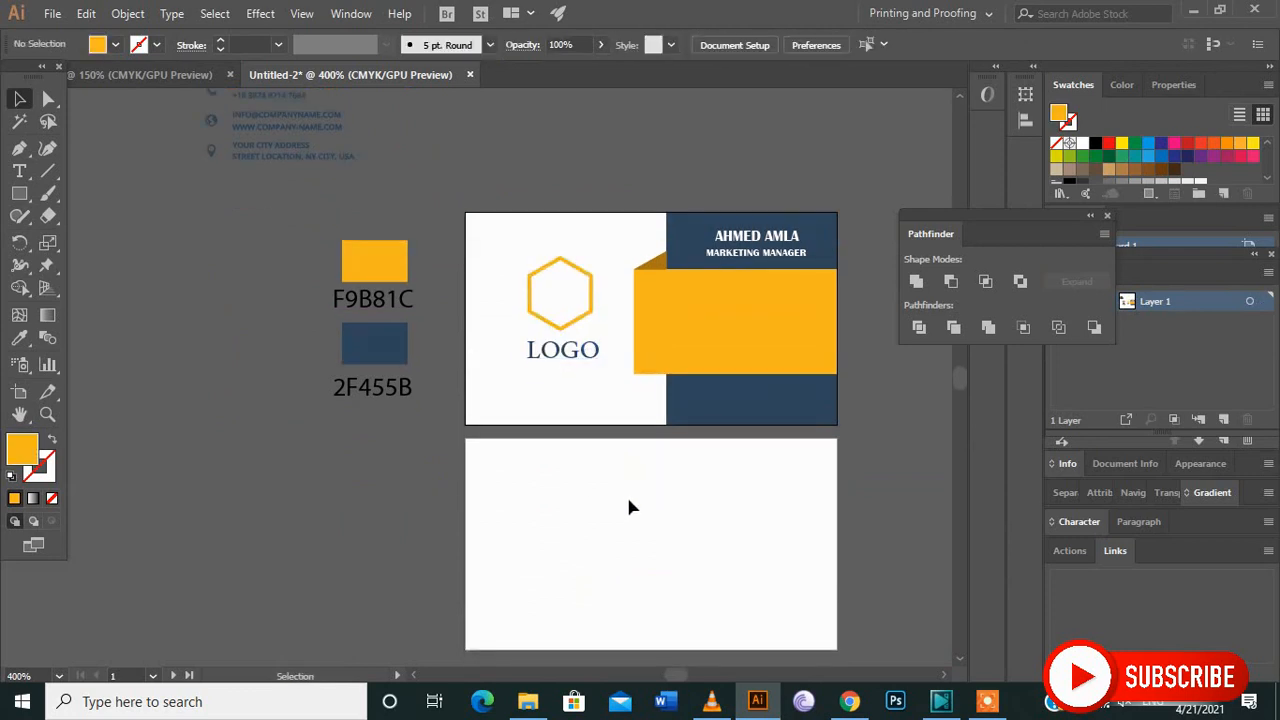
Move the contact details group onto the yellow band and bring it to the front.
{"action": "scroll", "coordinate": [620, 495], "scroll_direction": "down", "scroll_amount": 1}
{"action": "scroll", "coordinate": [615, 501], "scroll_direction": "down", "scroll_amount": 1}
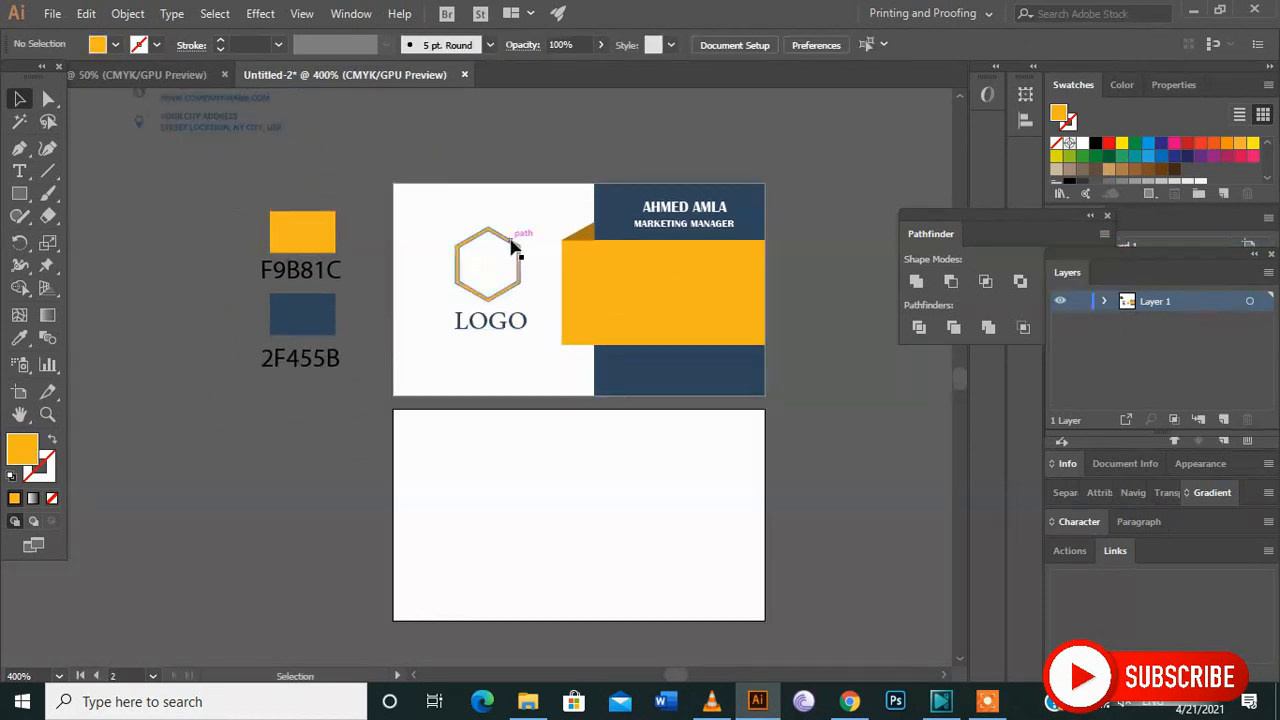
{"action": "scroll", "coordinate": [524, 248], "scroll_direction": "up", "scroll_amount": 1}
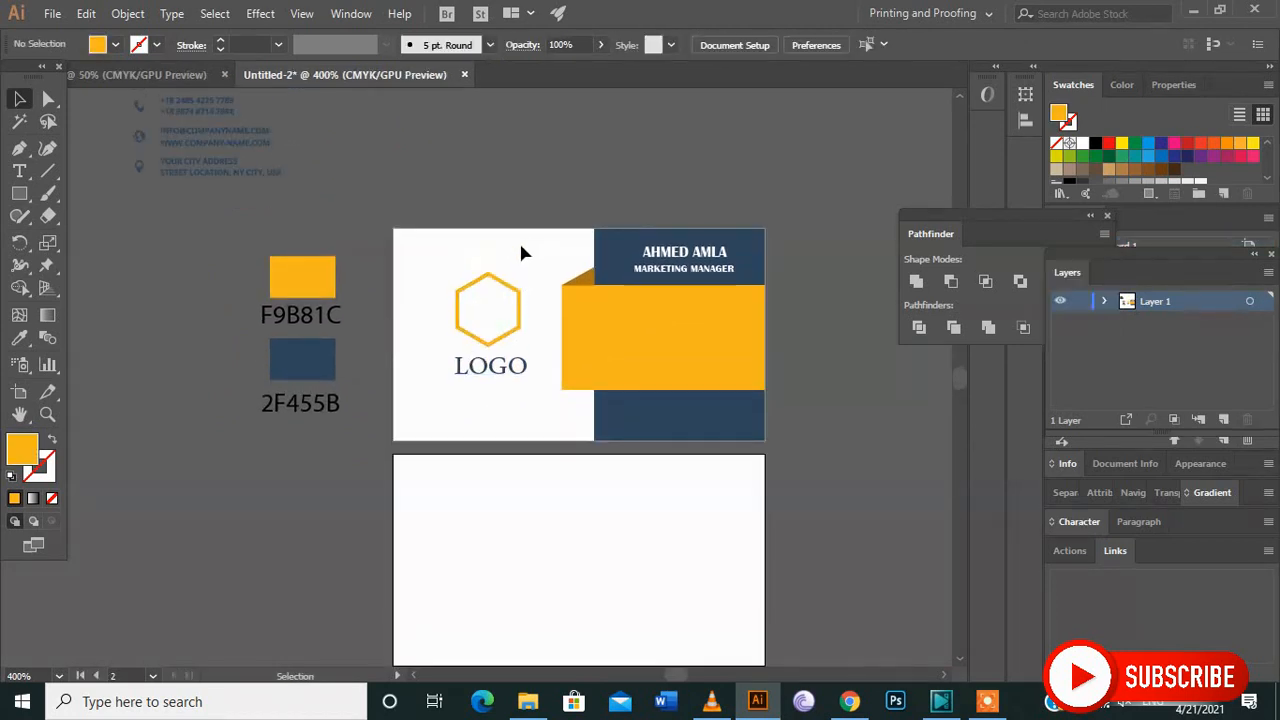
{"action": "left_click_drag", "start_coordinate": [206, 143], "coordinate": [677, 343]}
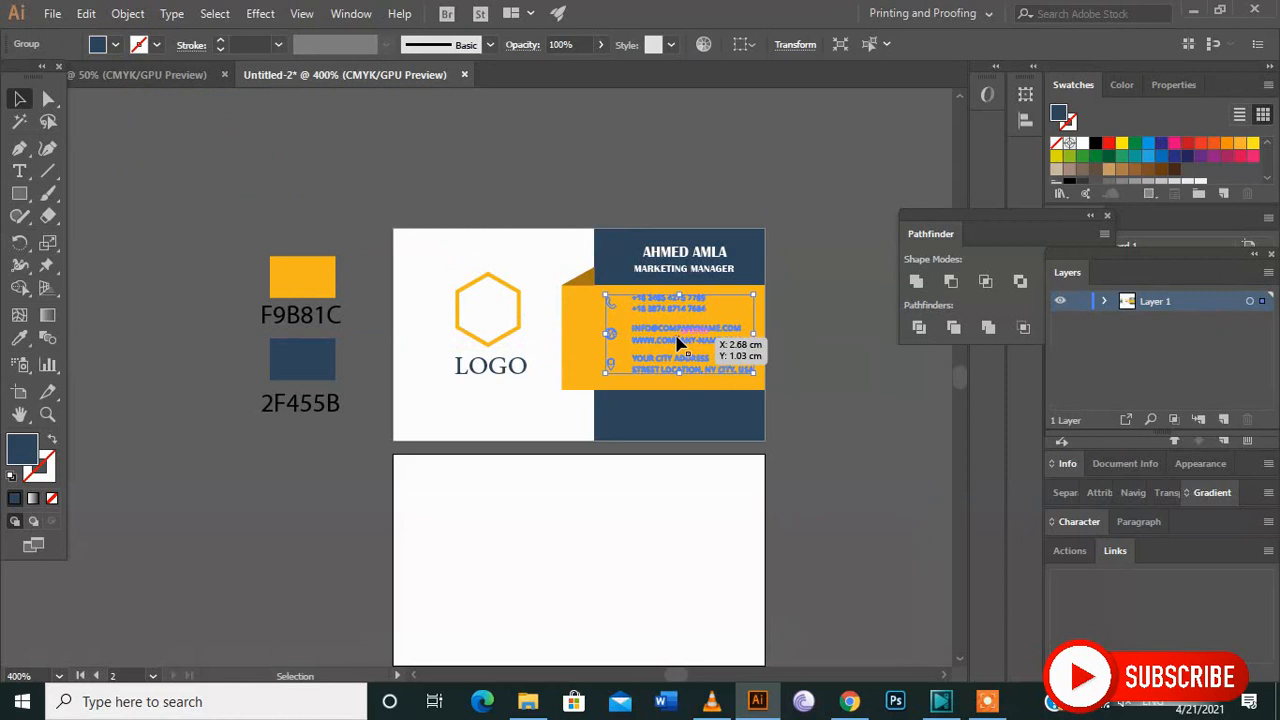
{"action": "right_click", "coordinate": [677, 343]}
{"action": "mouse_move", "coordinate": [744, 526]}
{"action": "mouse_move", "coordinate": [786, 540]}
{"action": "left_click", "coordinate": [884, 546]}
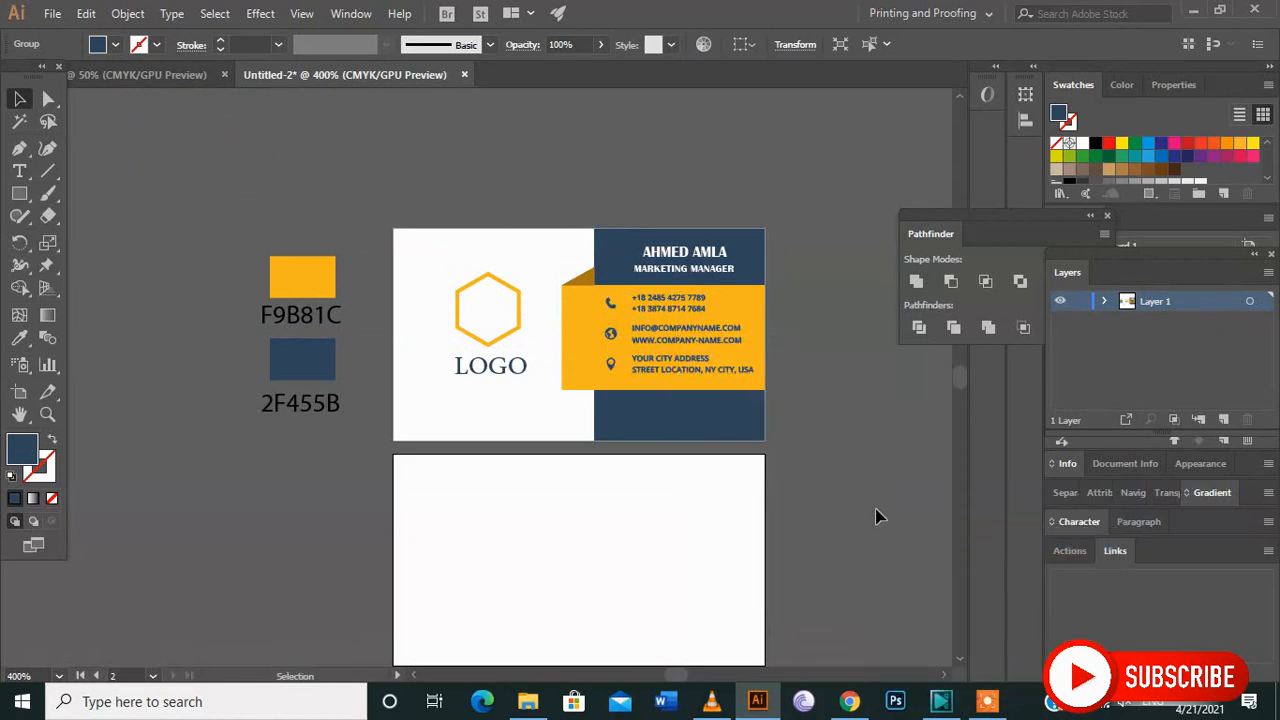
{"action": "left_click", "coordinate": [786, 483]}
Draw a navy rectangle covering the whole blank back card.
{"action": "scroll", "coordinate": [777, 477], "scroll_direction": "down", "scroll_amount": 2}
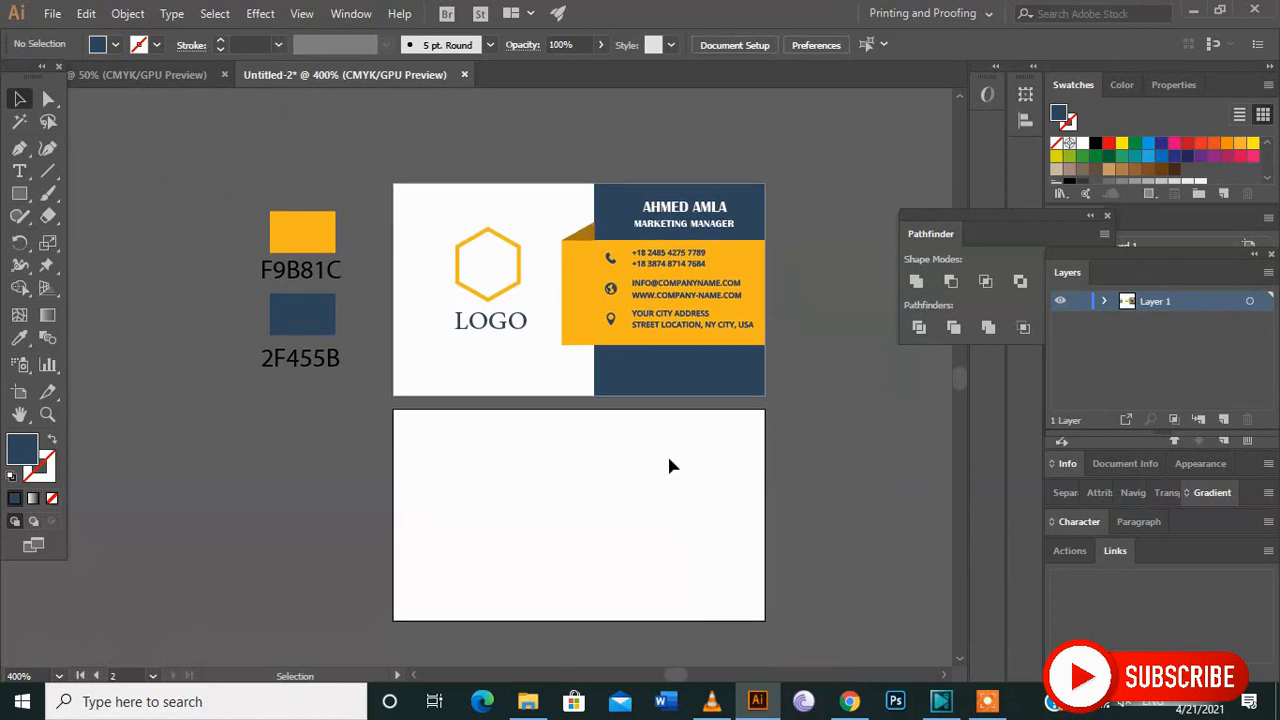
{"action": "scroll", "coordinate": [665, 455], "scroll_direction": "down", "scroll_amount": 1}
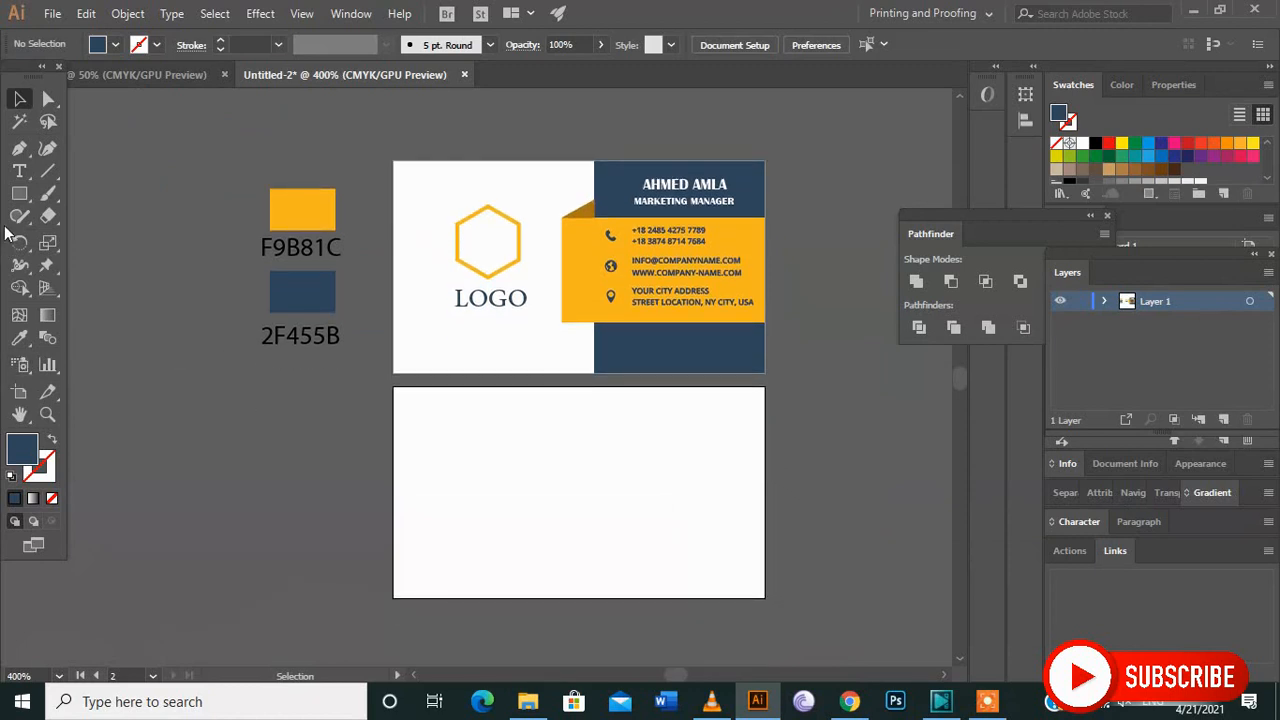
{"action": "left_click", "coordinate": [19, 193]}
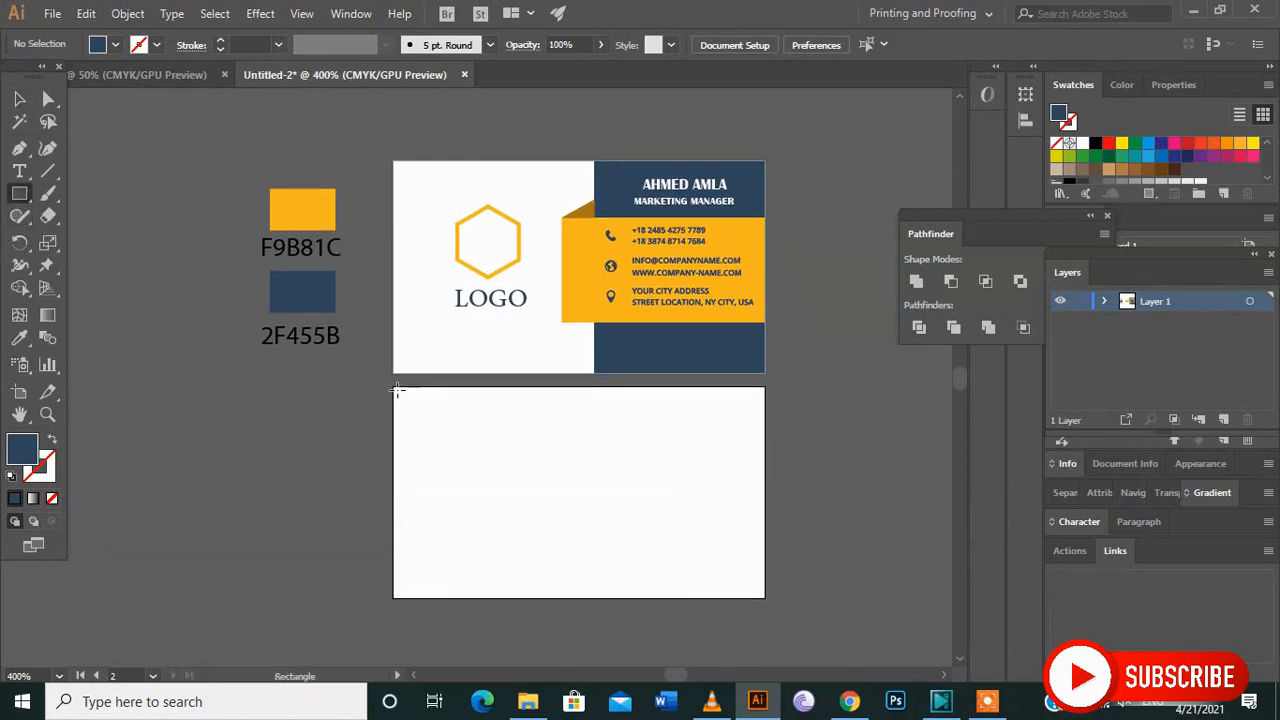
{"action": "mouse_move", "coordinate": [394, 387]}
{"action": "left_mouse_down"}
{"action": "mouse_move", "coordinate": [503, 509]}
{"action": "mouse_move", "coordinate": [734, 610]}
{"action": "mouse_move", "coordinate": [765, 598]}
{"action": "left_mouse_up"}
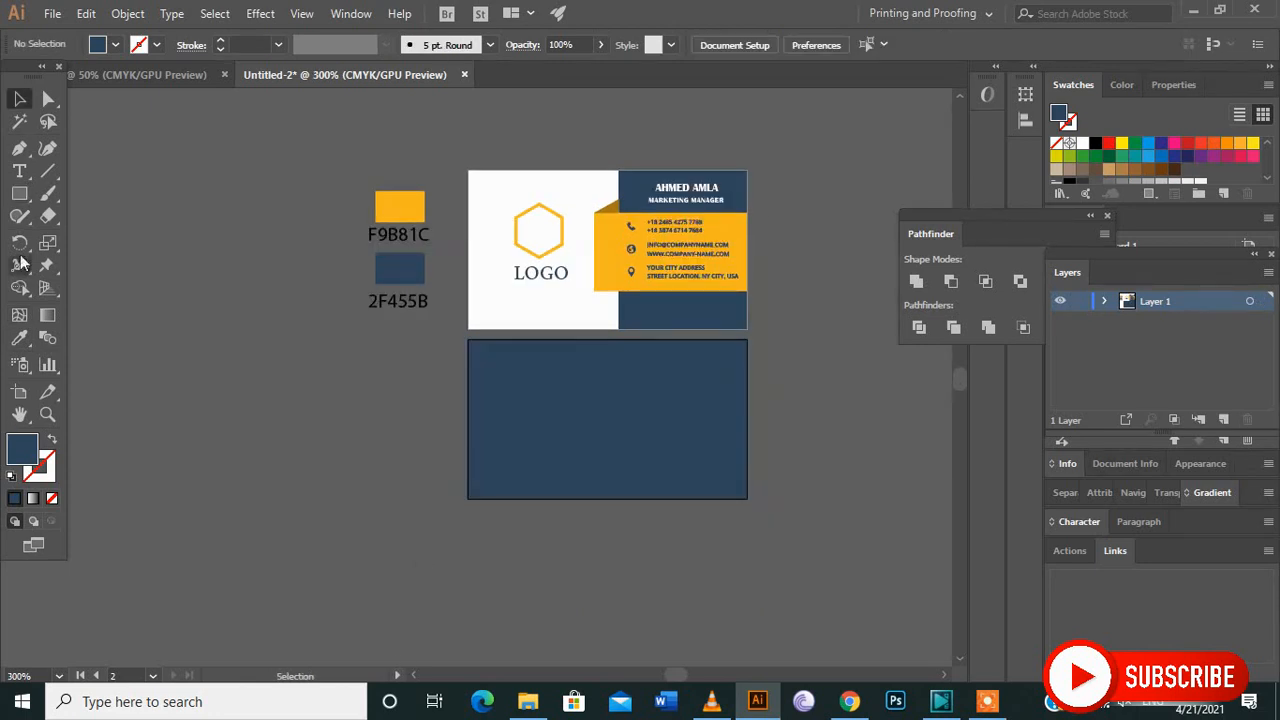
Draw a full-width strip along the back card's lower edge and colour it with the yellow sampled from the F9B81C swatch.
{"action": "left_click", "coordinate": [19, 193]}
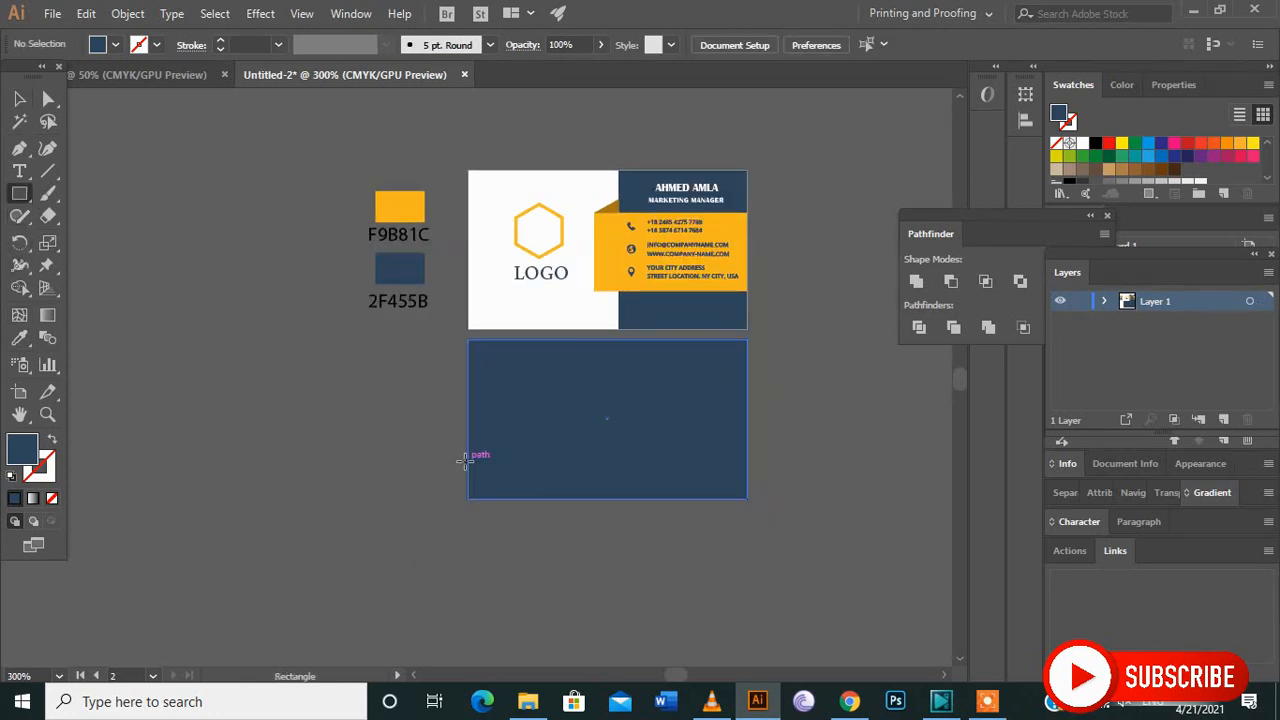
{"action": "left_click_drag", "start_coordinate": [466, 460], "coordinate": [747, 497]}
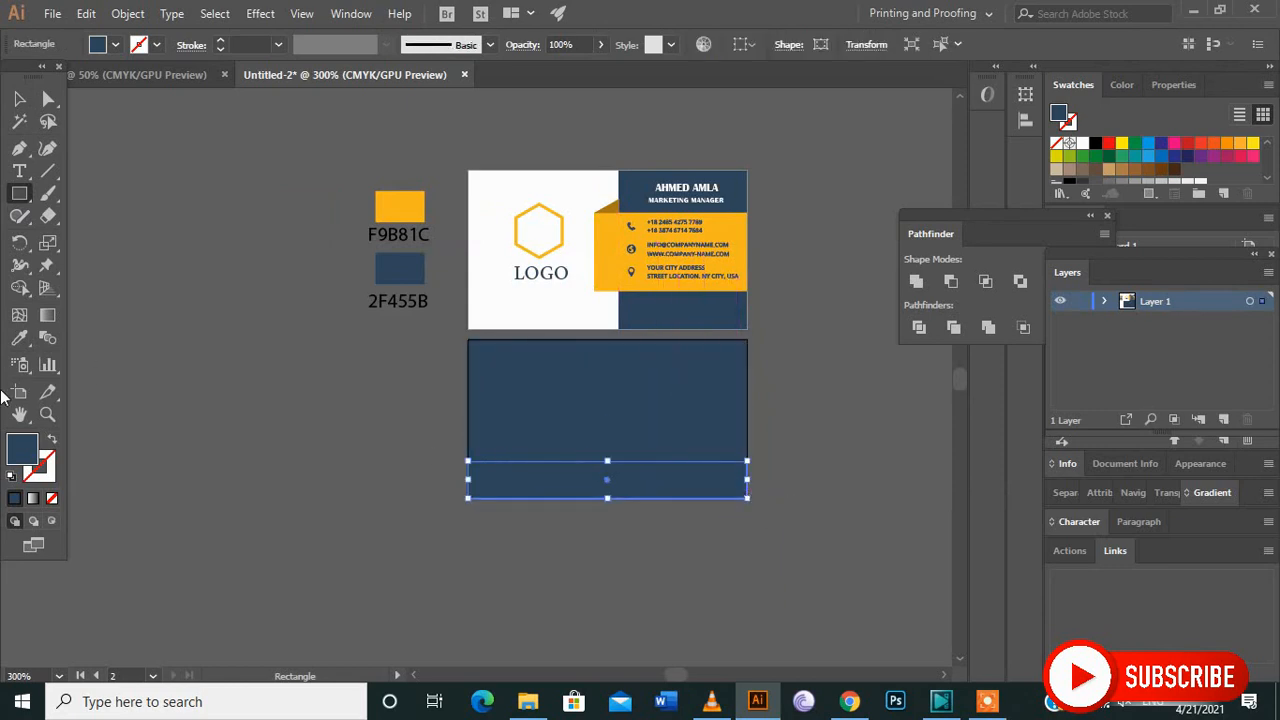
{"action": "left_click", "coordinate": [19, 338]}
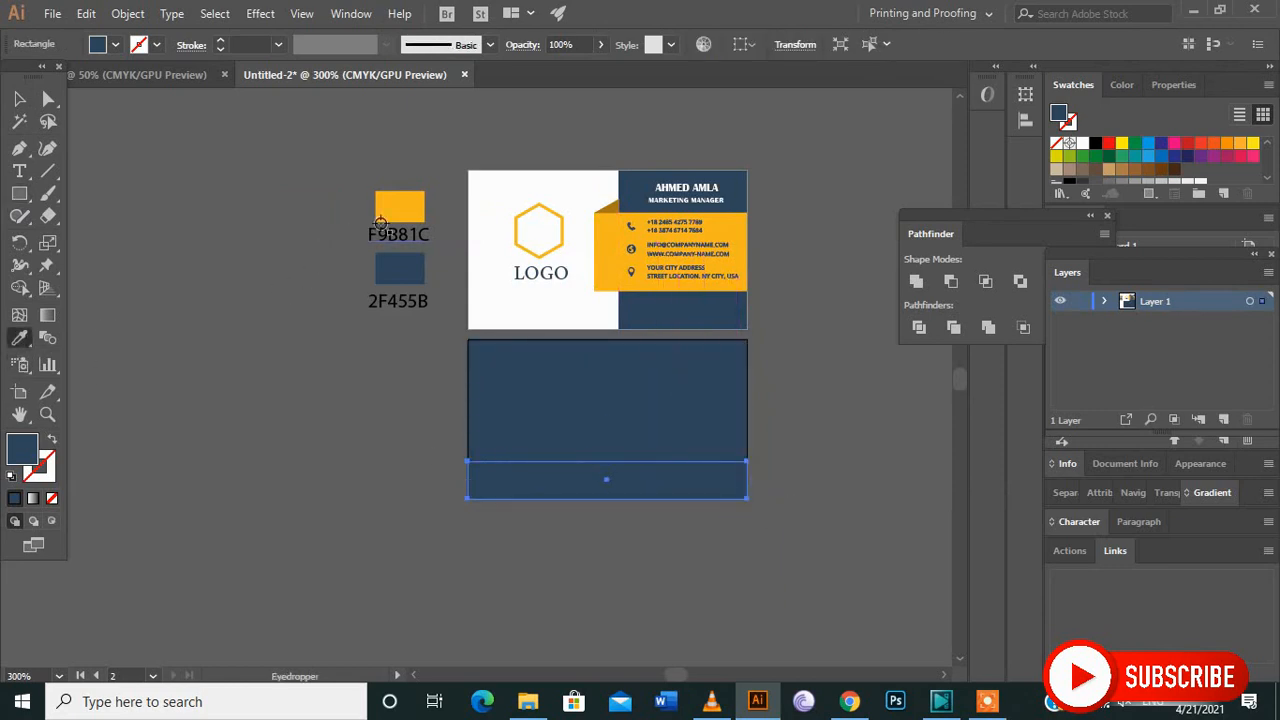
{"action": "left_click", "coordinate": [385, 216]}
{"action": "left_click", "coordinate": [19, 98]}
{"action": "left_click", "coordinate": [248, 459]}
Copy the front card's logo group onto the navy area of the back card and fill the copy with white.
{"action": "left_click", "coordinate": [537, 268]}
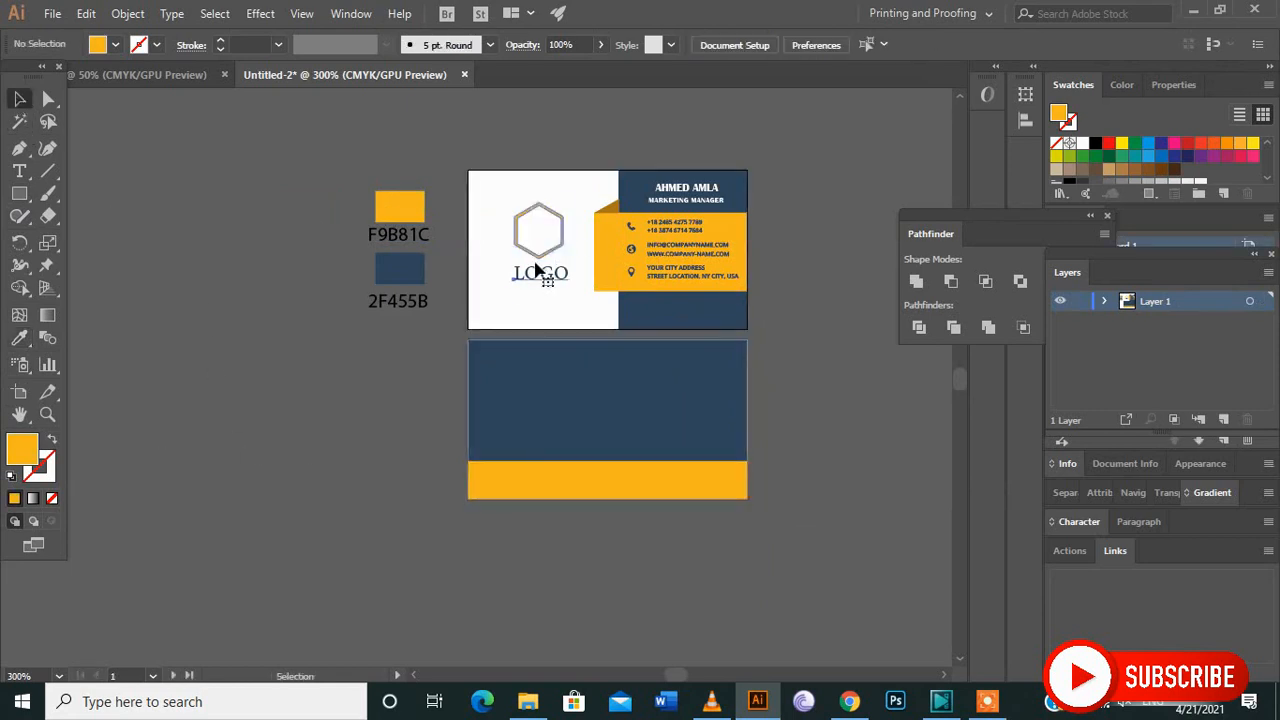
{"action": "left_click_drag", "start_coordinate": [537, 268], "coordinate": [620, 421]}
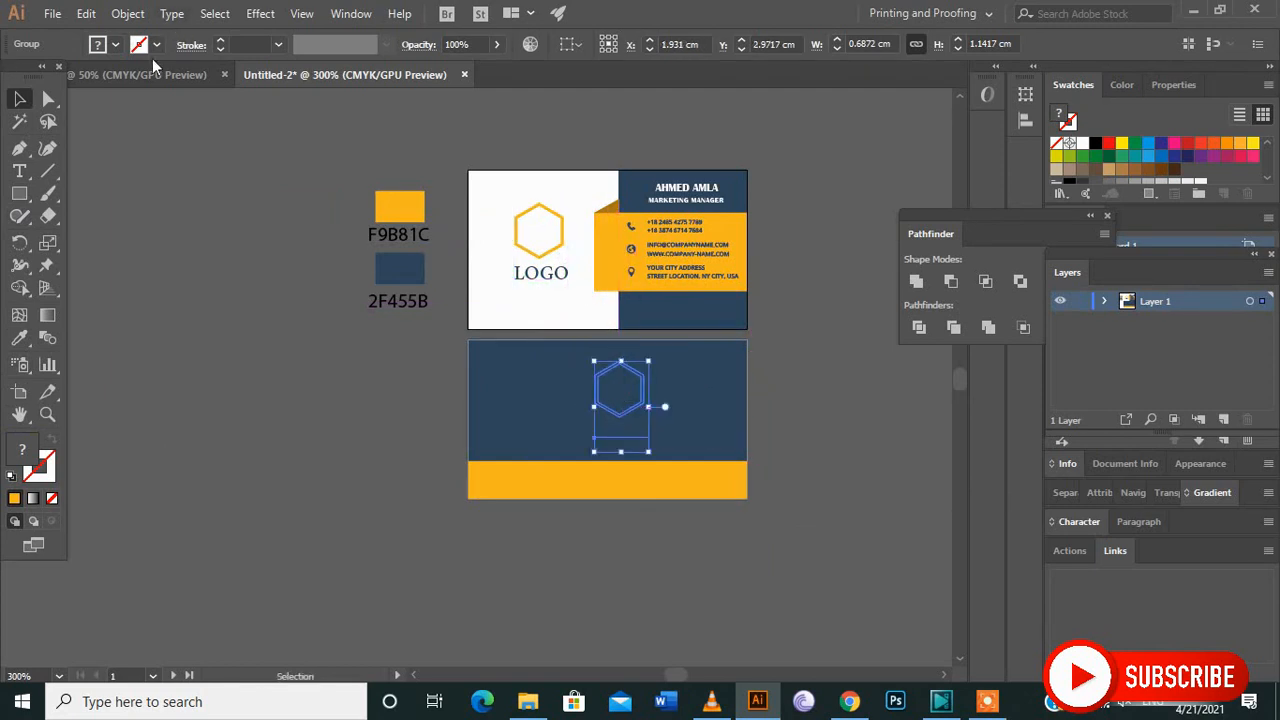
{"action": "left_click", "coordinate": [116, 46]}
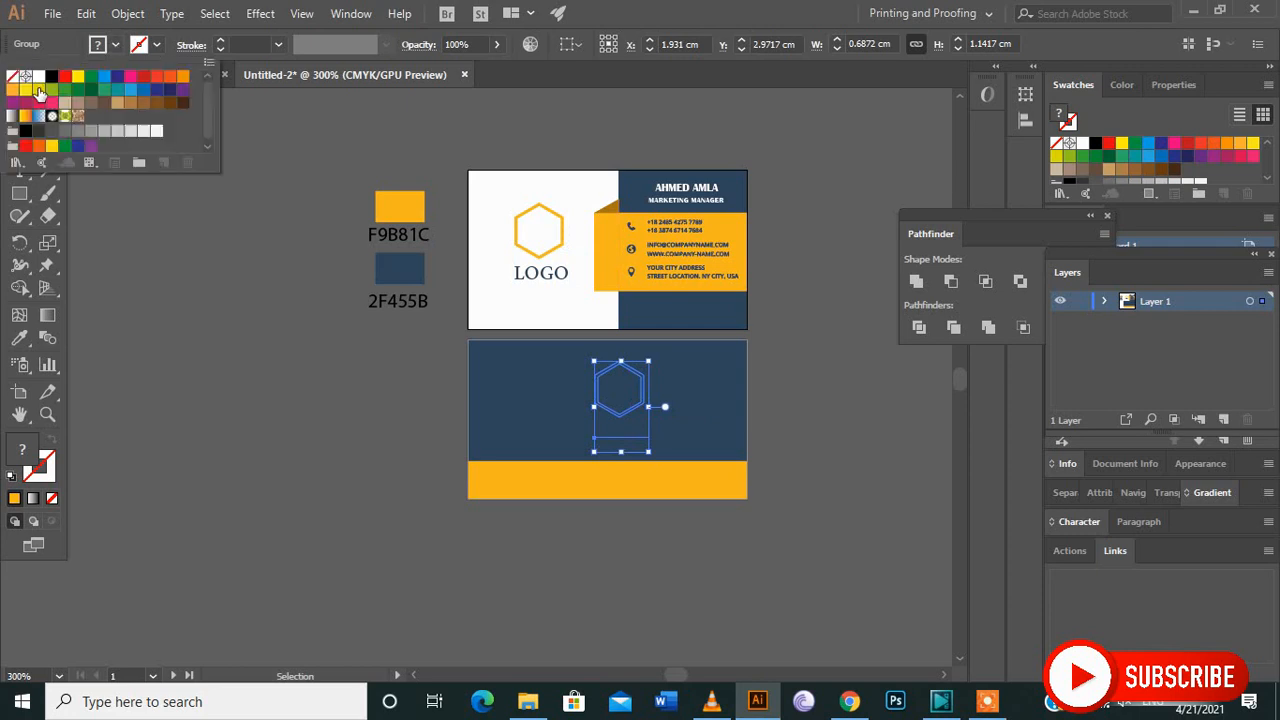
{"action": "left_click", "coordinate": [39, 77]}
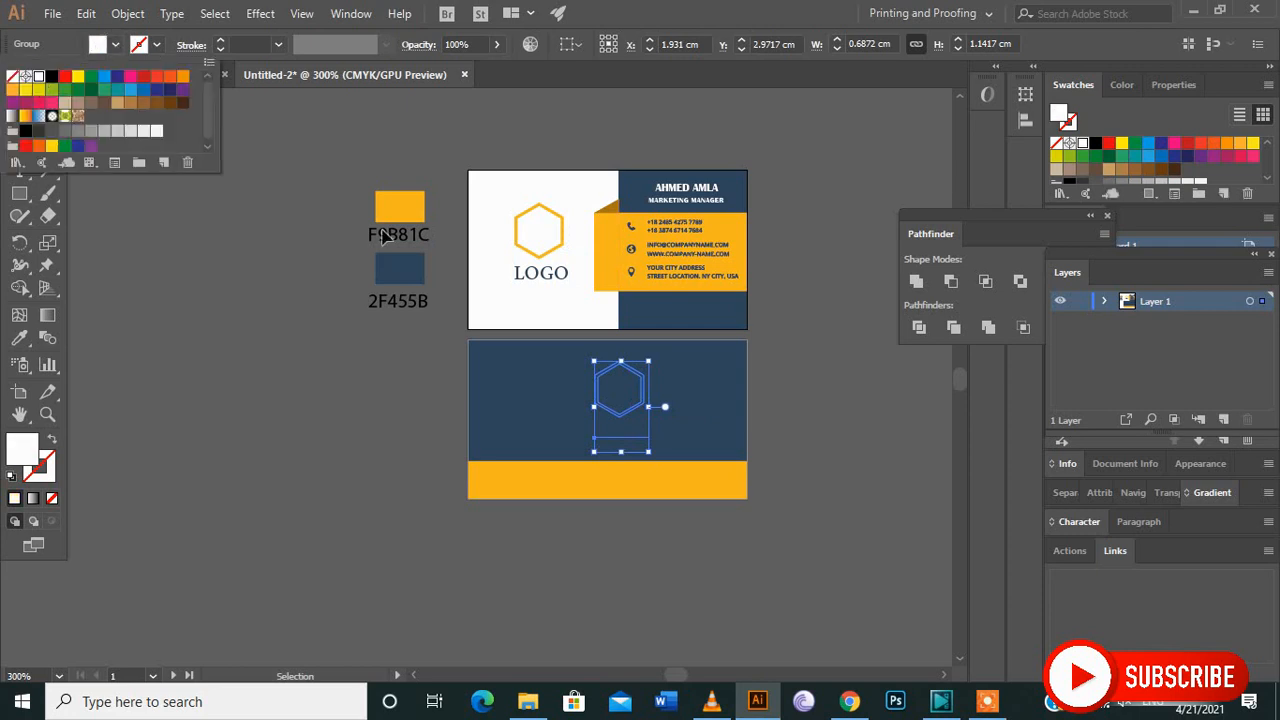
Bring the copied logo group to the front of the navy background.
{"action": "left_click", "coordinate": [633, 418]}
{"action": "right_click", "coordinate": [633, 418]}
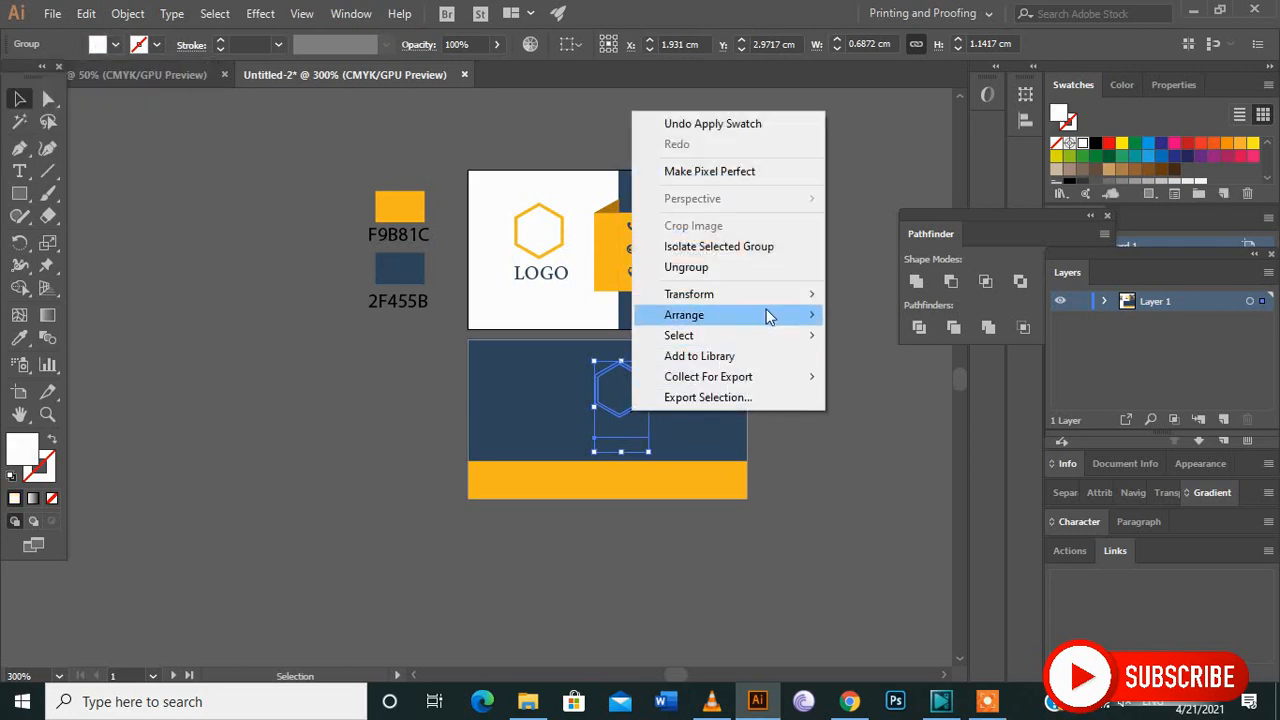
{"action": "mouse_move", "coordinate": [765, 303]}
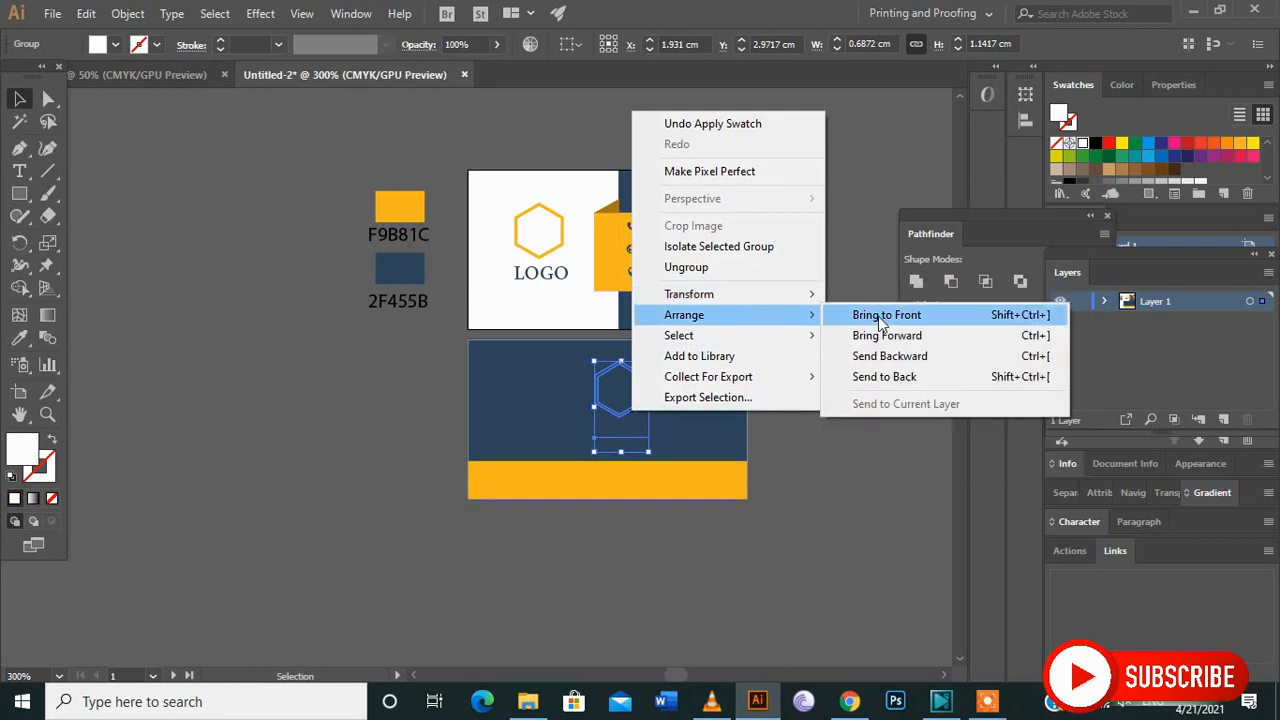
{"action": "left_click", "coordinate": [858, 316]}
{"action": "left_click", "coordinate": [812, 489]}
Centre the white logo group horizontally on the back card's artboard.
{"action": "left_click", "coordinate": [620, 432]}
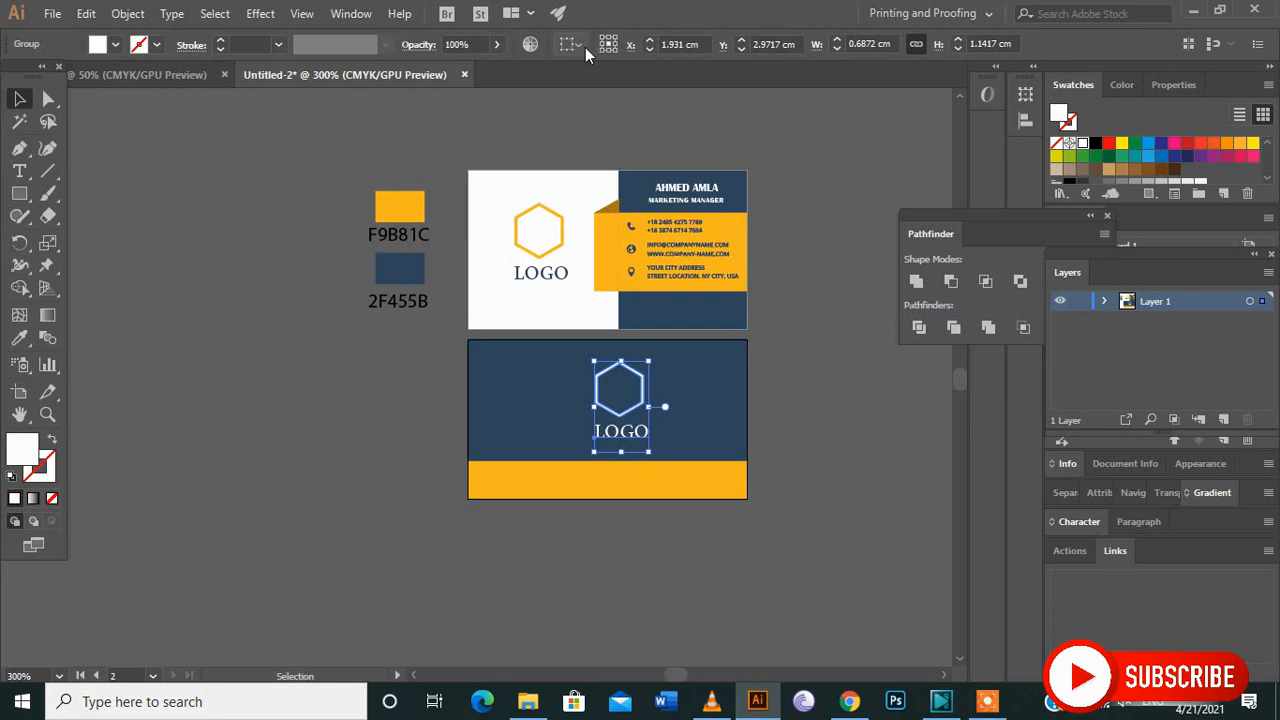
{"action": "left_click", "coordinate": [578, 45]}
{"action": "left_click", "coordinate": [591, 112]}
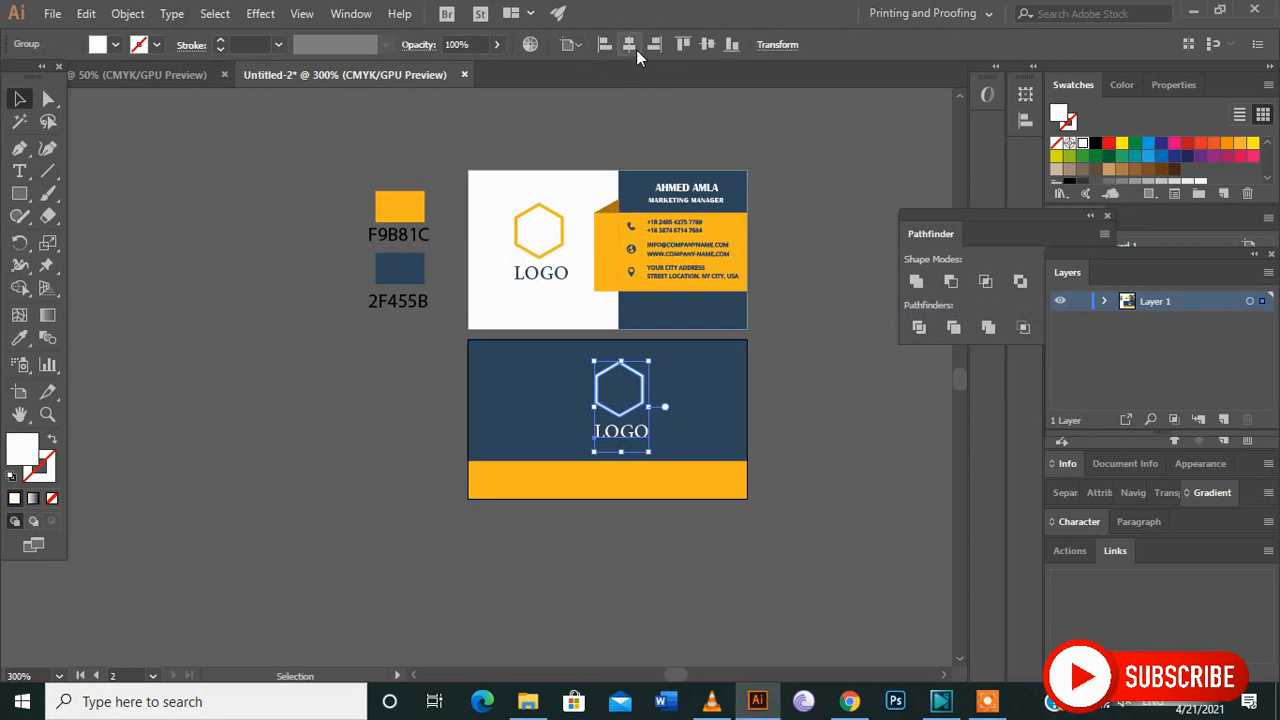
{"action": "left_click", "coordinate": [633, 48]}
{"action": "left_click", "coordinate": [780, 503]}
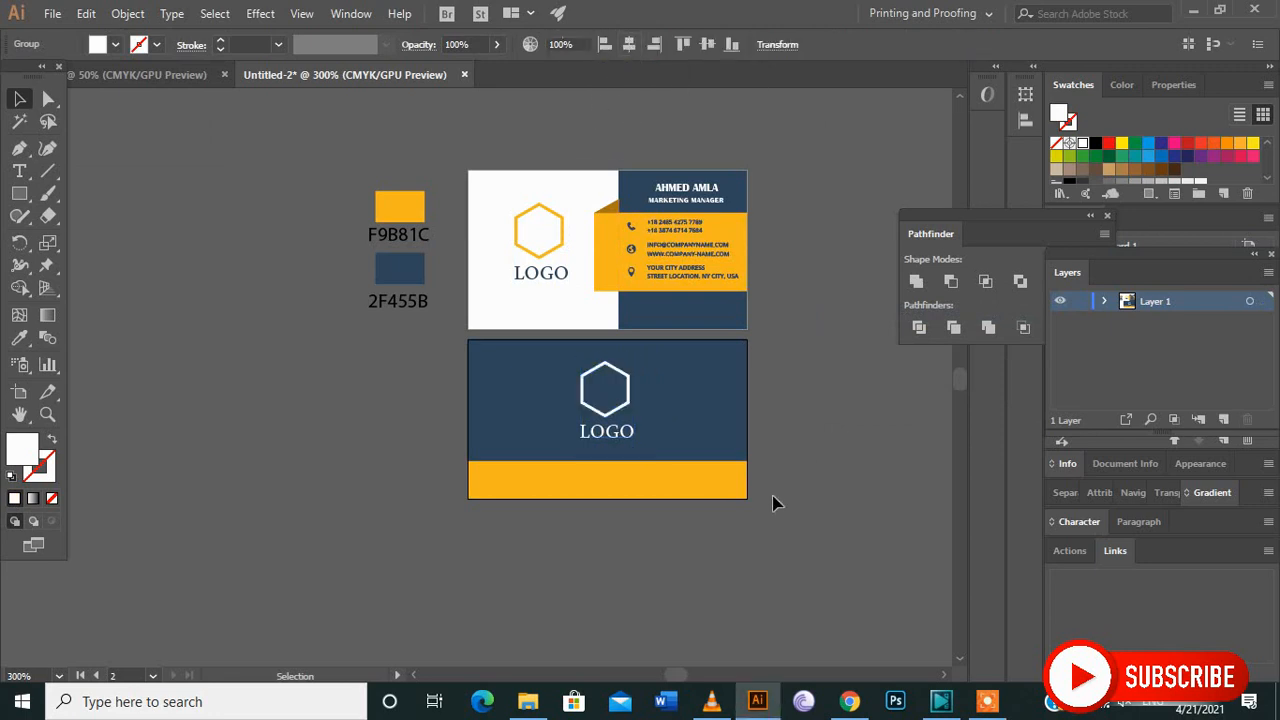
{"action": "left_click", "coordinate": [605, 492]}
{"action": "left_click", "coordinate": [19, 171]}
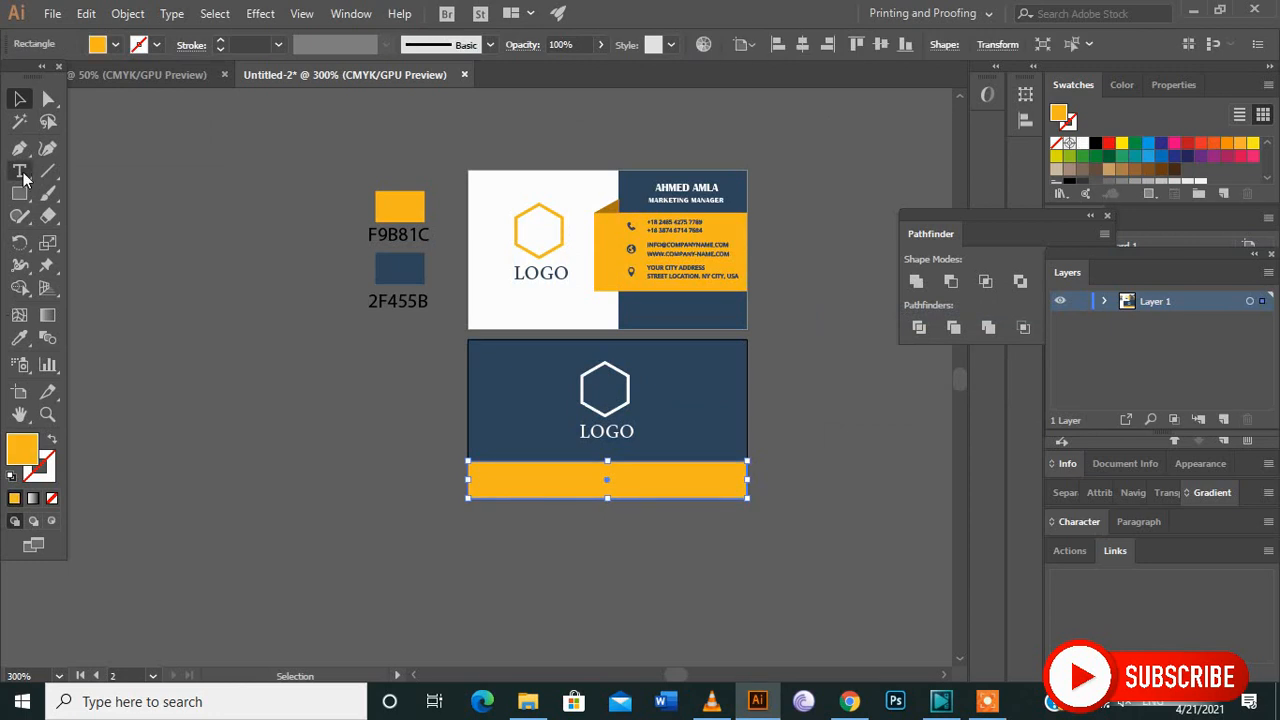
{"action": "left_click", "coordinate": [543, 485]}
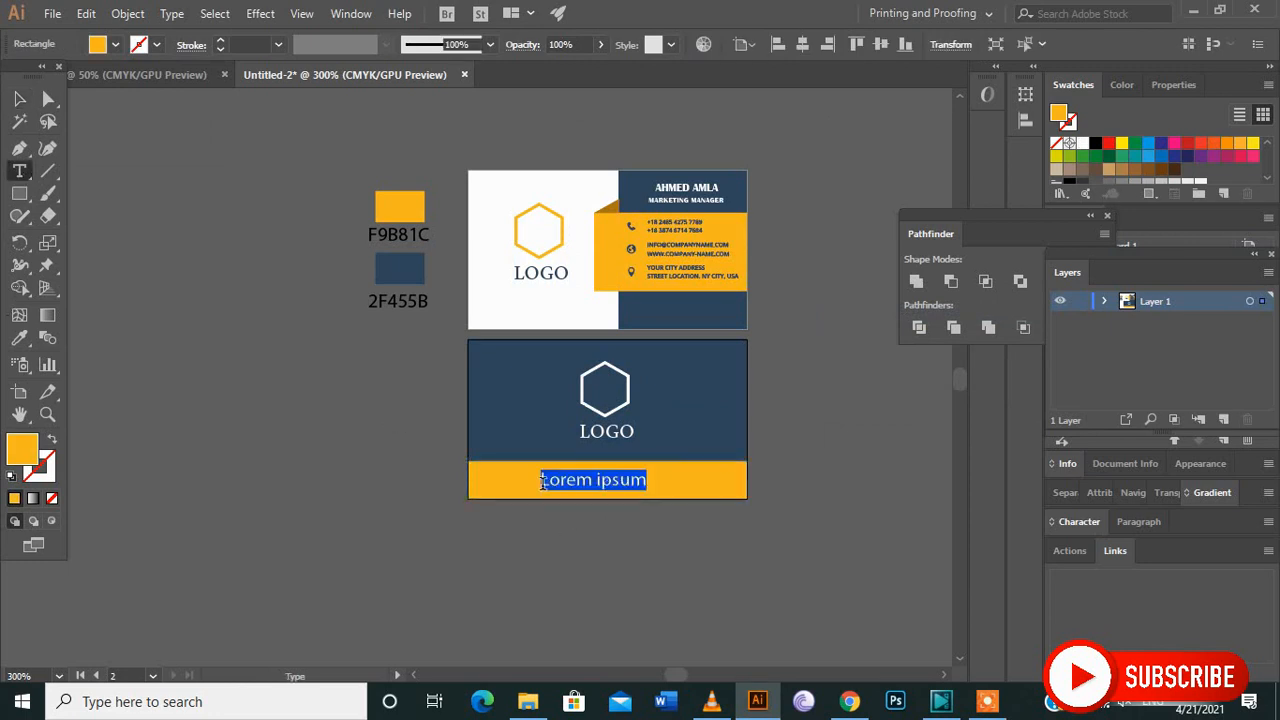
{"action": "type", "text": "WWW.WEBSITE.COM"}
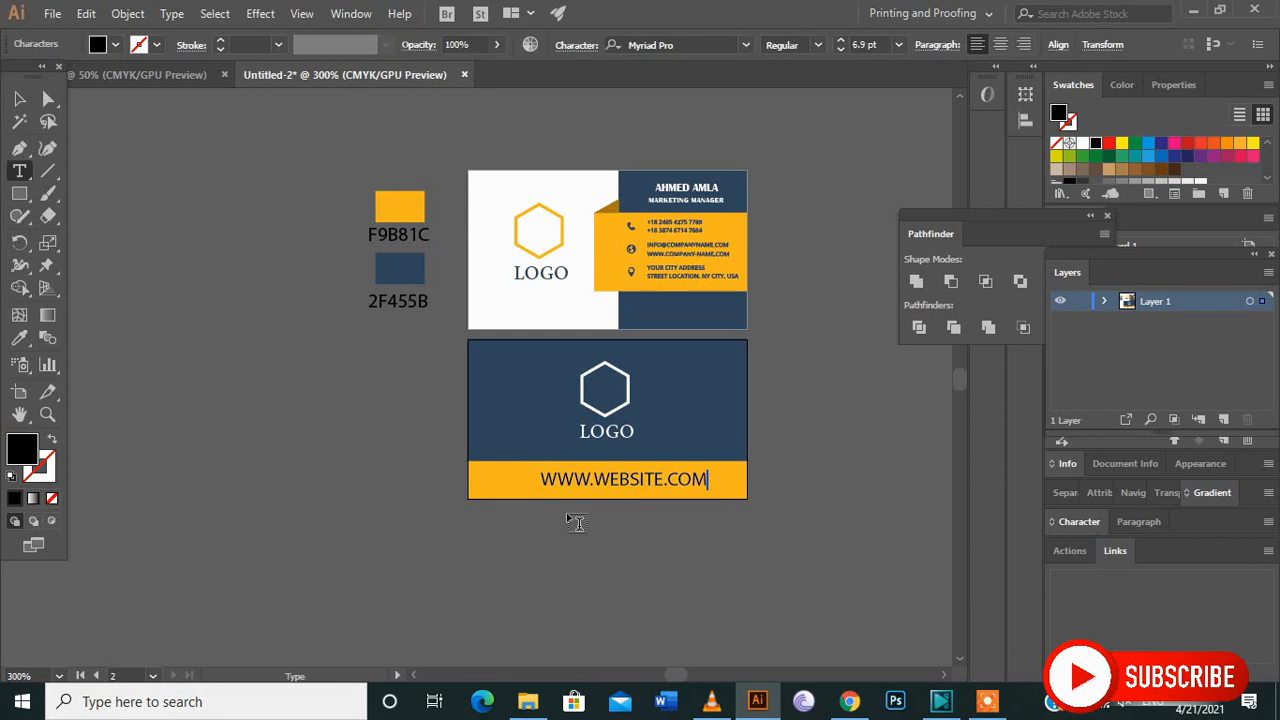
{"action": "left_click", "coordinate": [19, 97]}
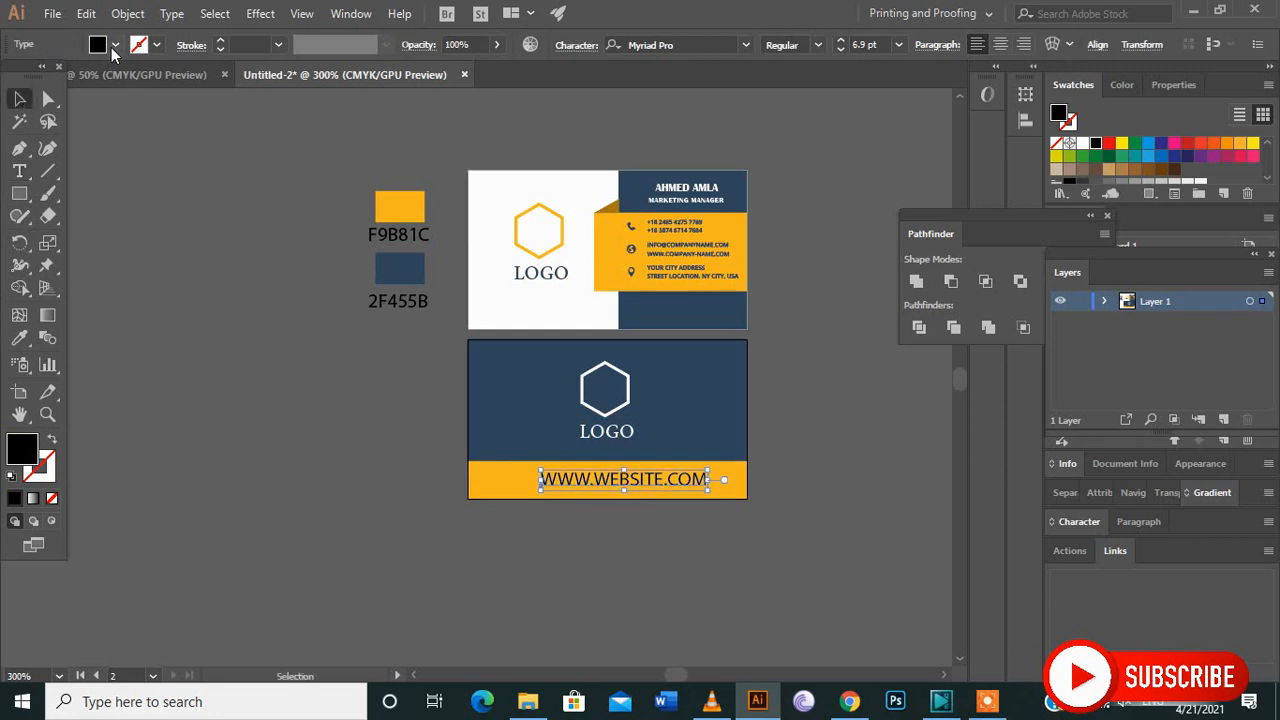
Fill the website text with white and set its font size to 6 pt.
{"action": "left_click", "coordinate": [115, 44]}
{"action": "left_click", "coordinate": [38, 77]}
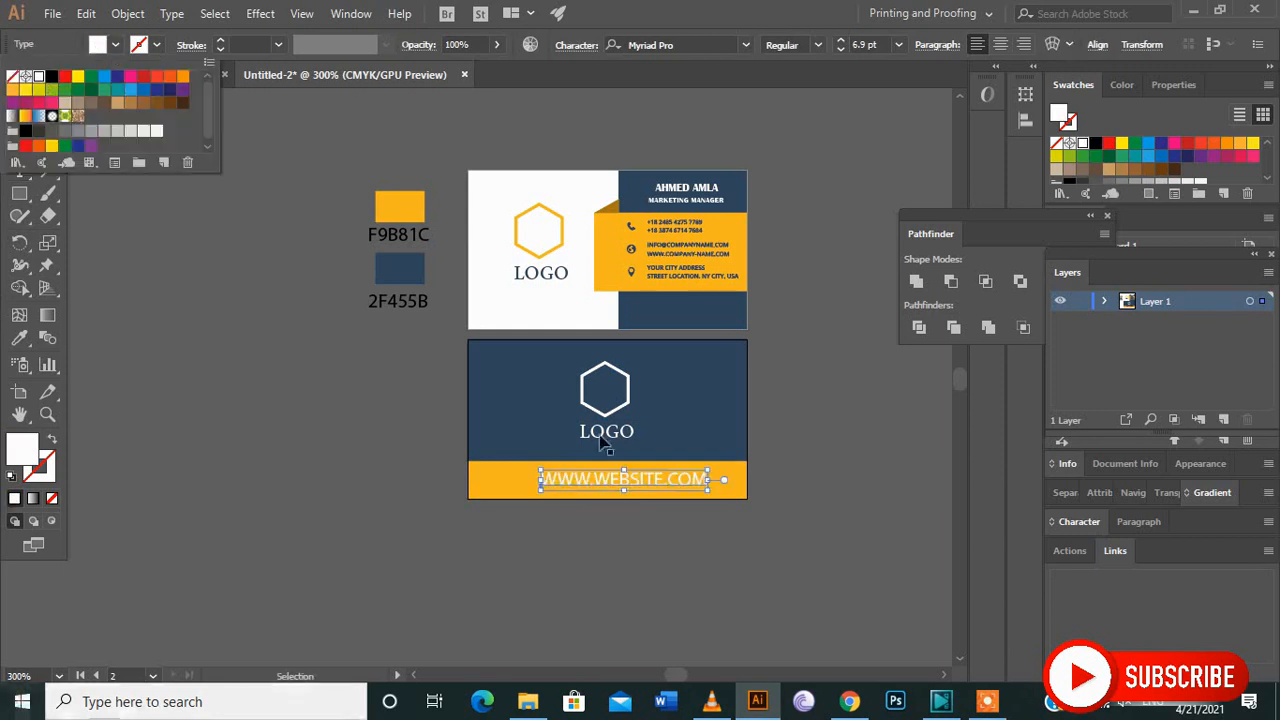
{"action": "left_click", "coordinate": [870, 42]}
{"action": "left_click", "coordinate": [855, 44]}
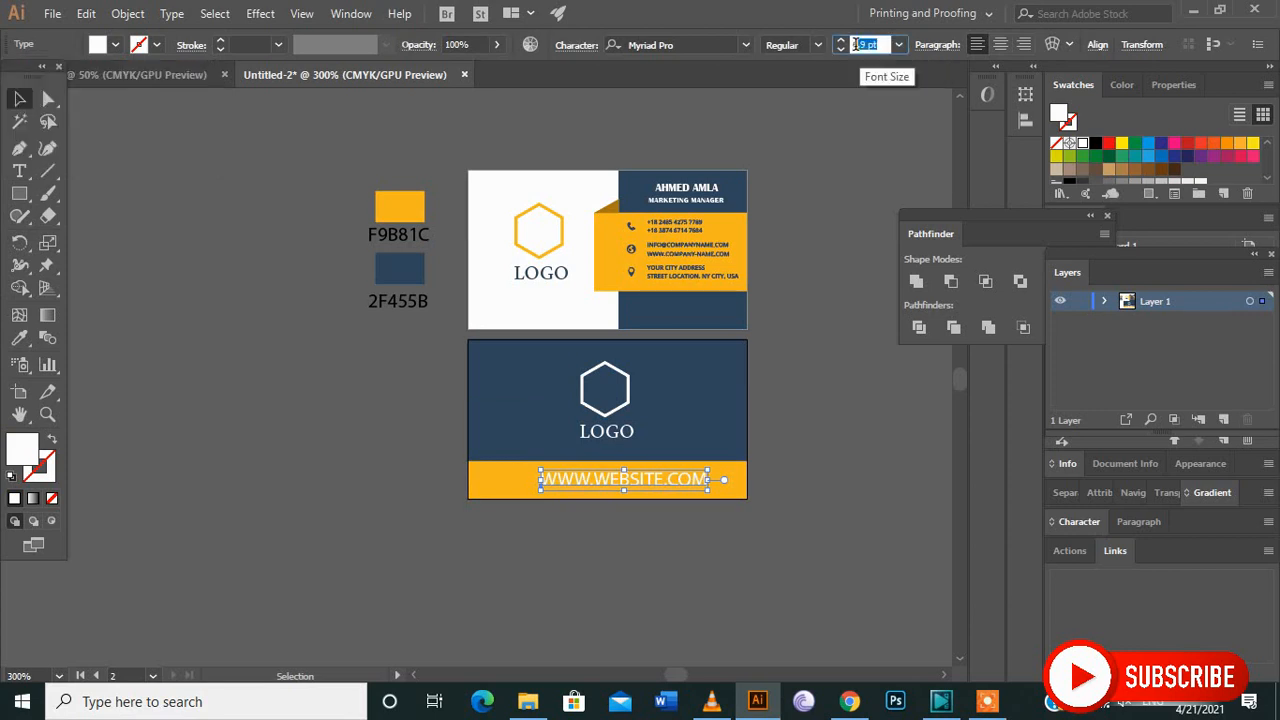
{"action": "type", "text": "6"}
{"action": "key", "text": "Return"}
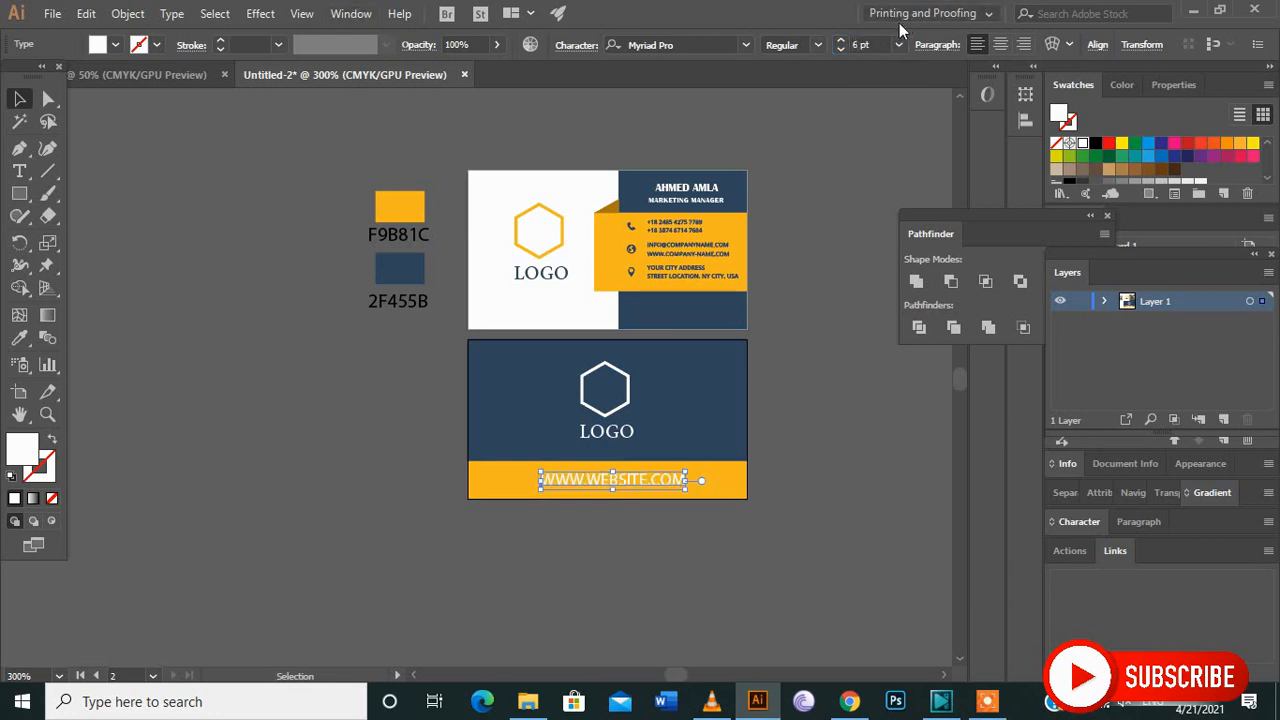
Centre the website text horizontally on the back card and deselect it.
{"action": "left_click", "coordinate": [1097, 45]}
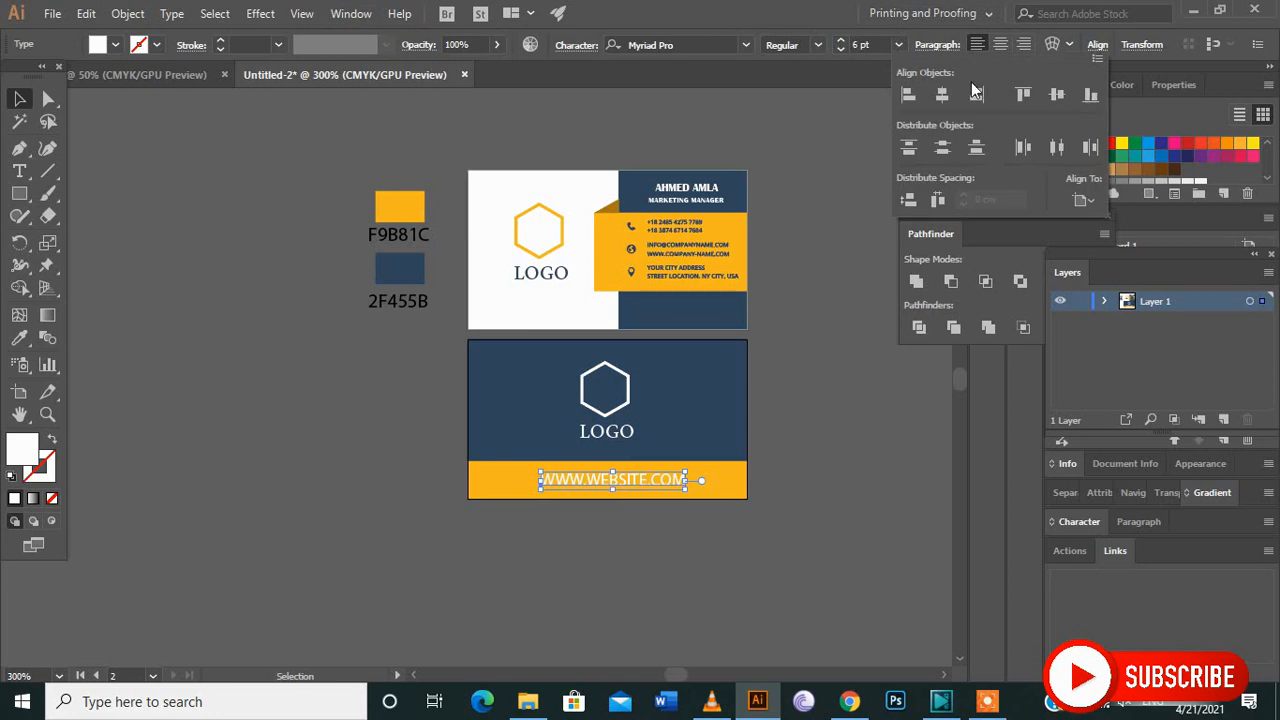
{"action": "left_click", "coordinate": [946, 95]}
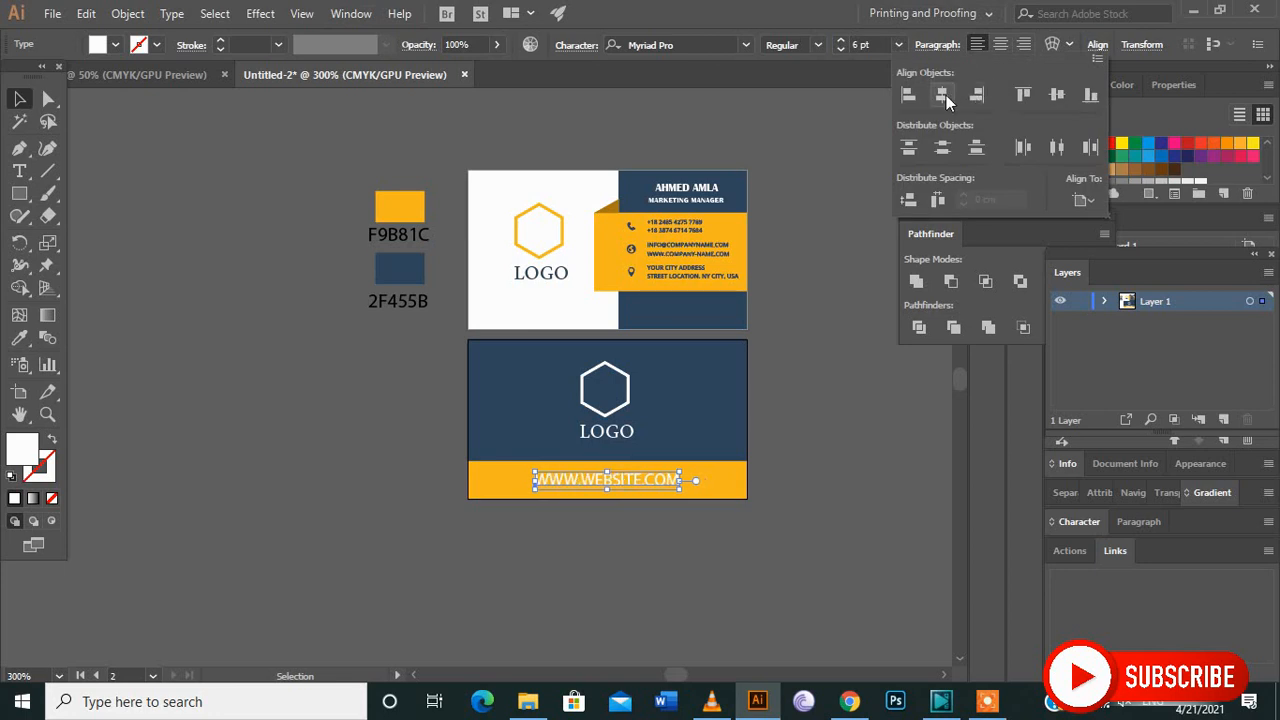
{"action": "left_click", "coordinate": [829, 469]}
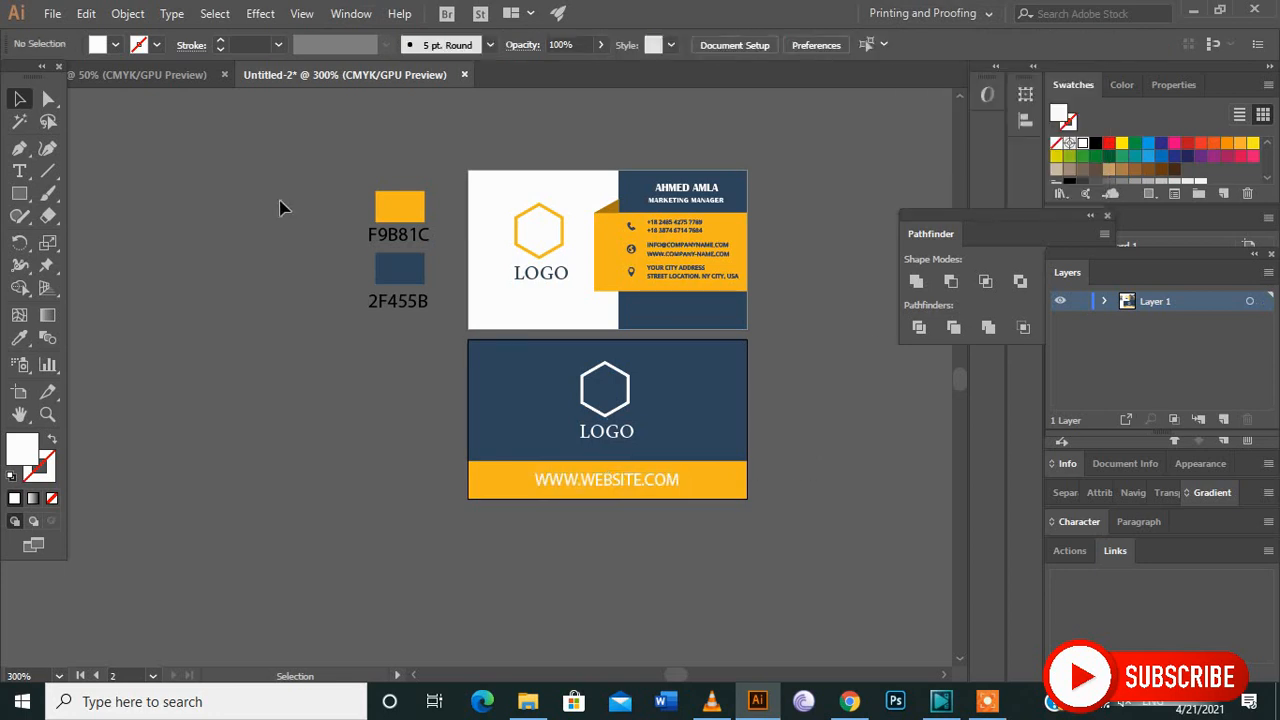